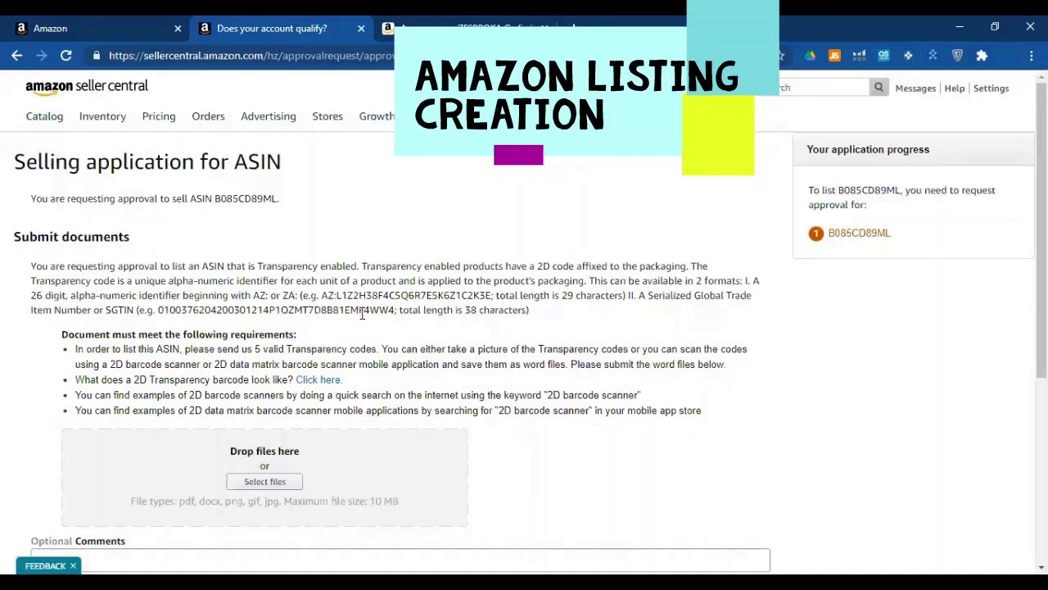
Examine the document requirements and contact fields in the selling application for ASIN B085CD89ML
{"action": "scroll", "coordinate": [124, 348], "scroll_direction": "down", "scroll_amount": 1}
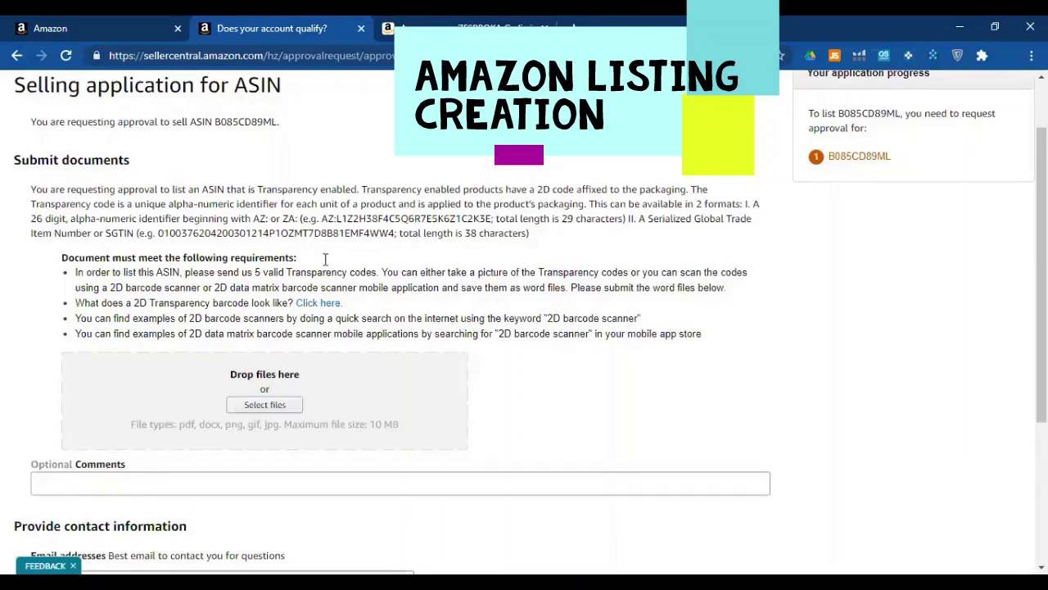
{"action": "scroll", "coordinate": [287, 351], "scroll_direction": "down", "scroll_amount": 3}
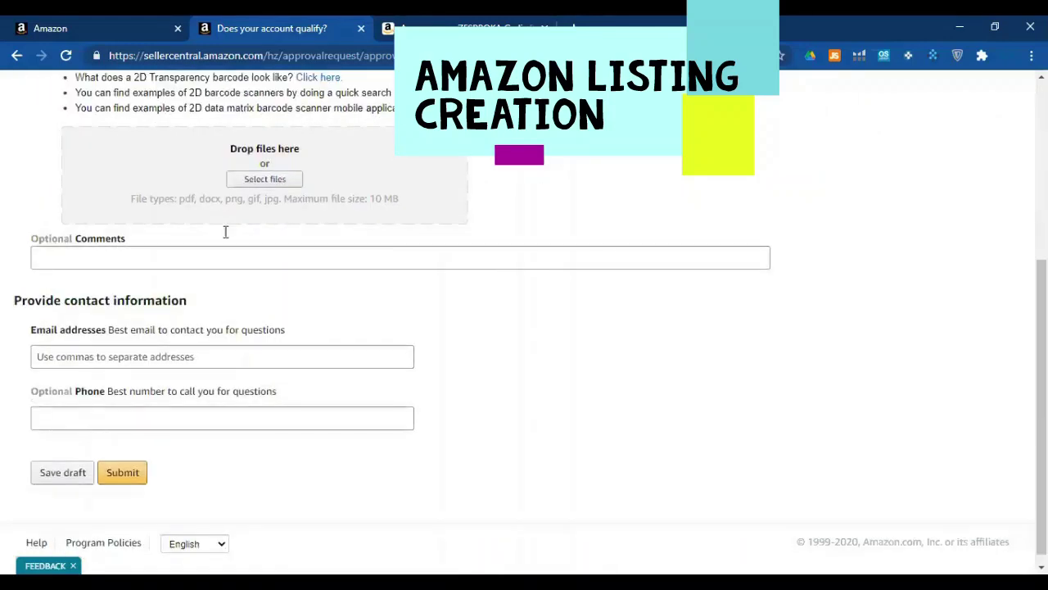
{"action": "scroll", "coordinate": [225, 231], "scroll_direction": "up", "scroll_amount": 3}
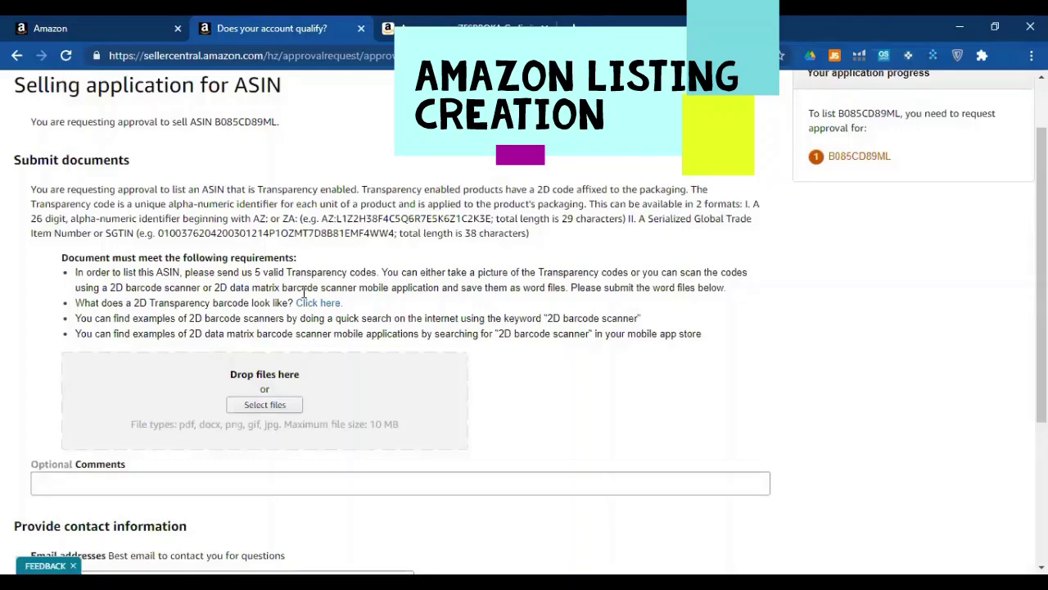
{"action": "scroll", "coordinate": [304, 293], "scroll_direction": "down", "scroll_amount": 1}
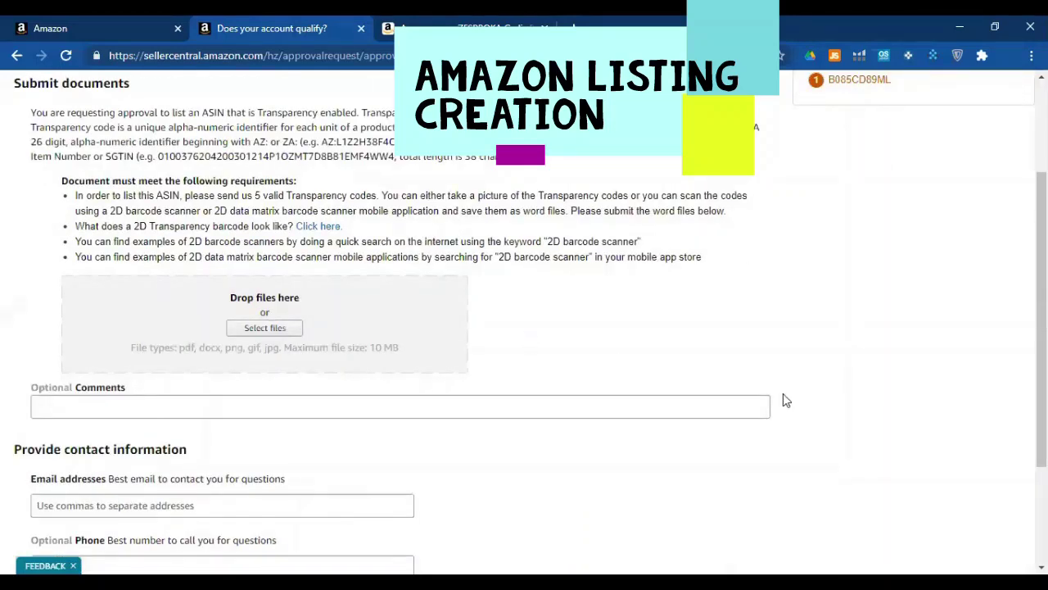
{"action": "scroll", "coordinate": [331, 264], "scroll_direction": "down", "scroll_amount": 2}
{"action": "scroll", "coordinate": [322, 288], "scroll_direction": "up", "scroll_amount": 2}
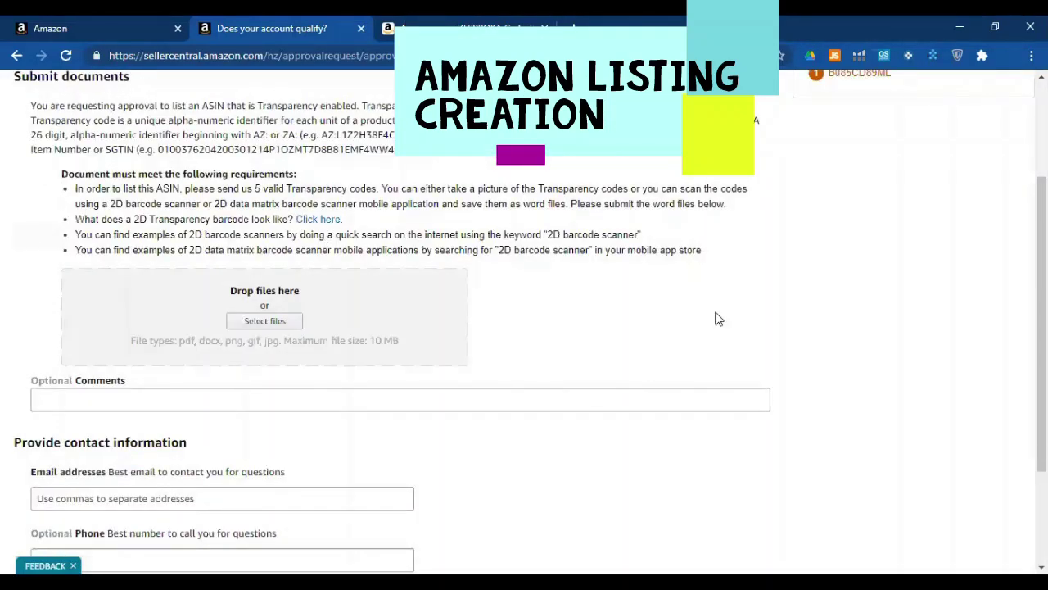
Switch to the ZESPROKA garlic press product page and examine its price, seller and item description
{"action": "key", "text": "ctrl+Tab"}
{"action": "scroll", "coordinate": [992, 293], "scroll_direction": "up", "scroll_amount": 5}
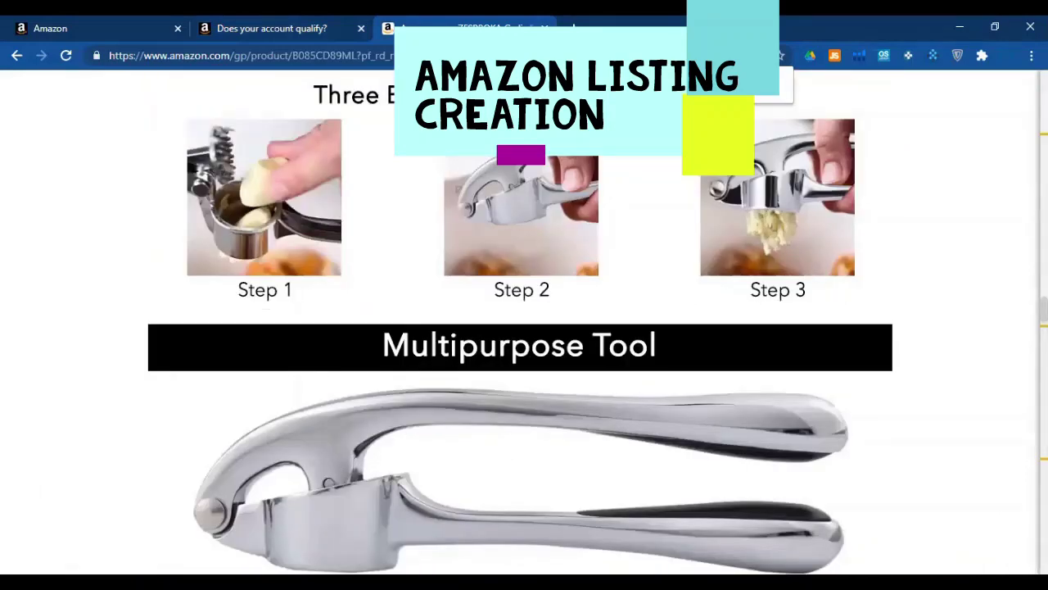
{"action": "scroll", "coordinate": [993, 293], "scroll_direction": "up", "scroll_amount": 5}
{"action": "scroll", "coordinate": [524, 328], "scroll_direction": "up", "scroll_amount": 5}
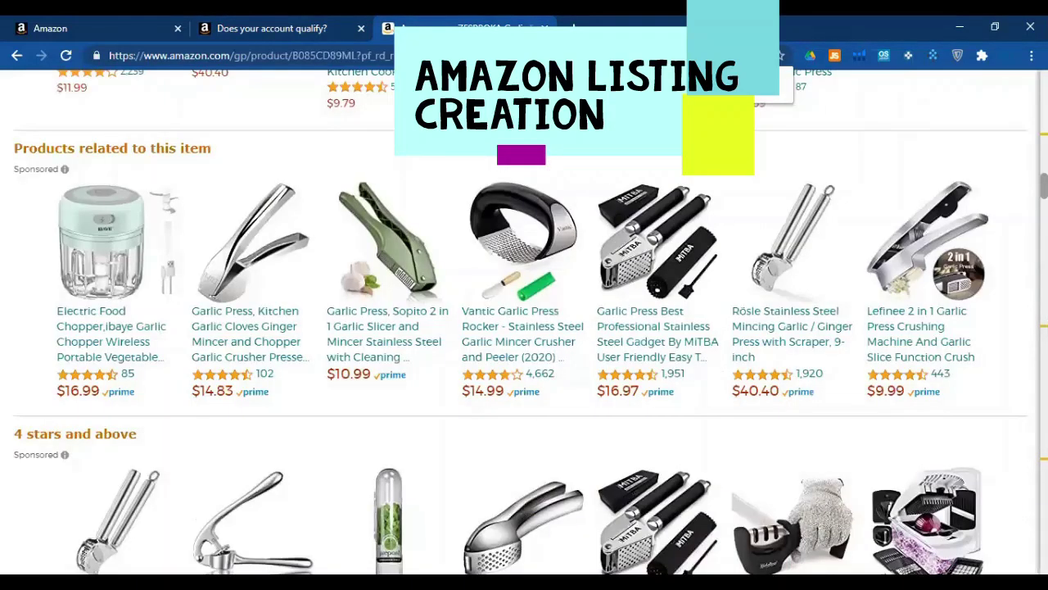
{"action": "scroll", "coordinate": [928, 346], "scroll_direction": "up", "scroll_amount": 10}
{"action": "scroll", "coordinate": [735, 393], "scroll_direction": "down", "scroll_amount": 1}
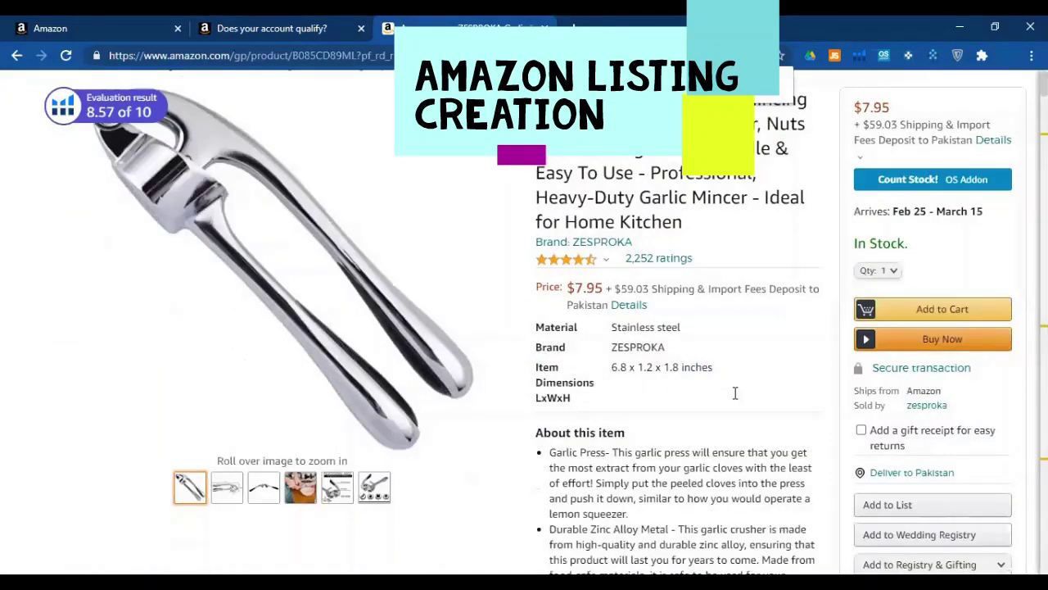
{"action": "scroll", "coordinate": [737, 384], "scroll_direction": "down", "scroll_amount": 3}
{"action": "scroll", "coordinate": [891, 446], "scroll_direction": "up", "scroll_amount": 1}
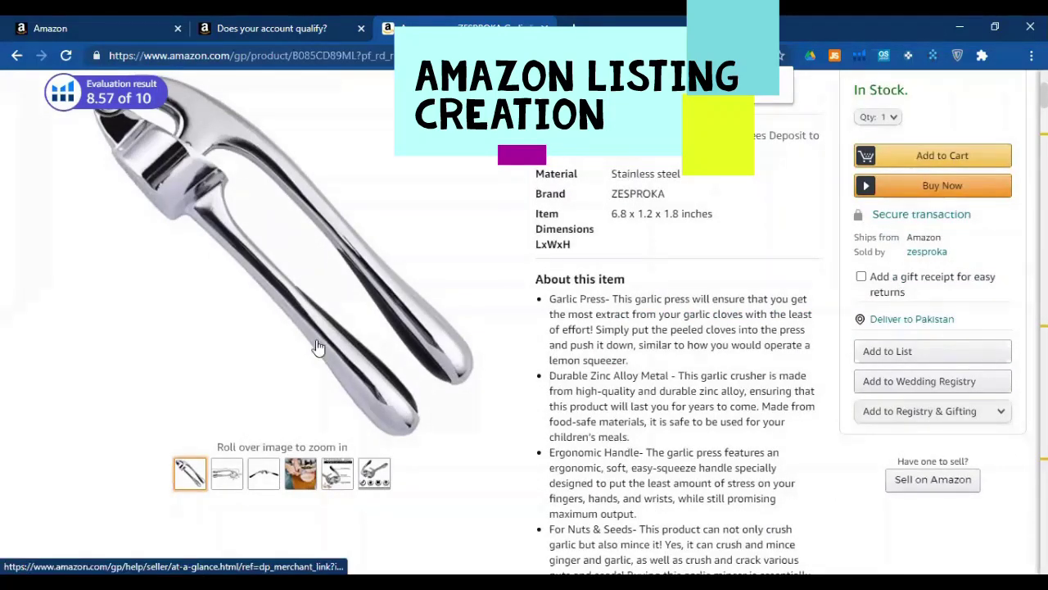
Set the delivery location of the garlic press product page to US zip code 11010
{"action": "mouse_move", "coordinate": [292, 319]}
{"action": "scroll", "coordinate": [246, 270], "scroll_direction": "up", "scroll_amount": 1}
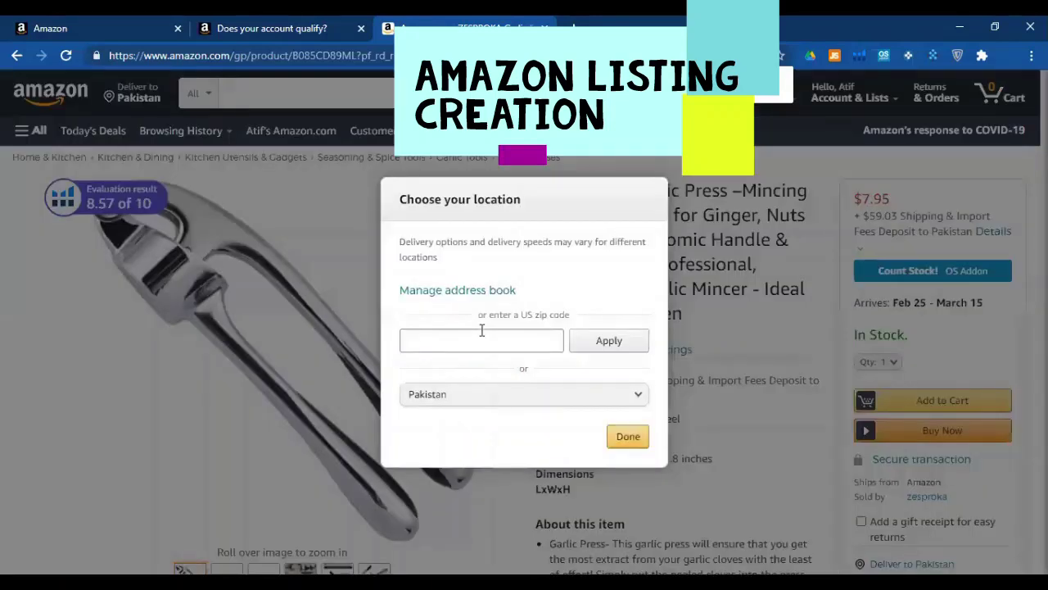
{"action": "left_click", "coordinate": [481, 330]}
{"action": "type", "text": "11"}
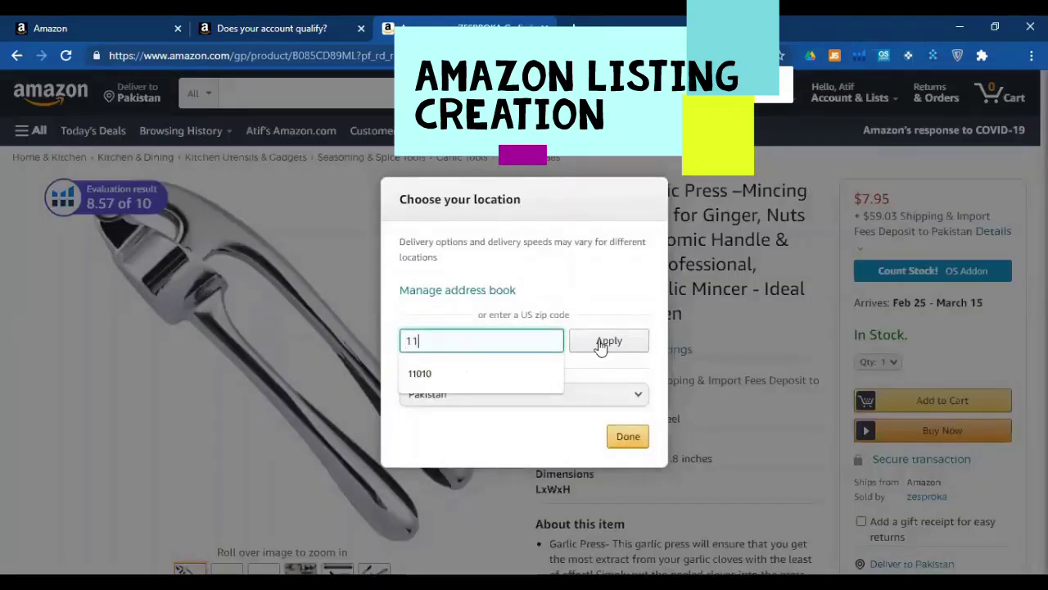
{"action": "type", "text": "010"}
{"action": "left_click", "coordinate": [606, 343]}
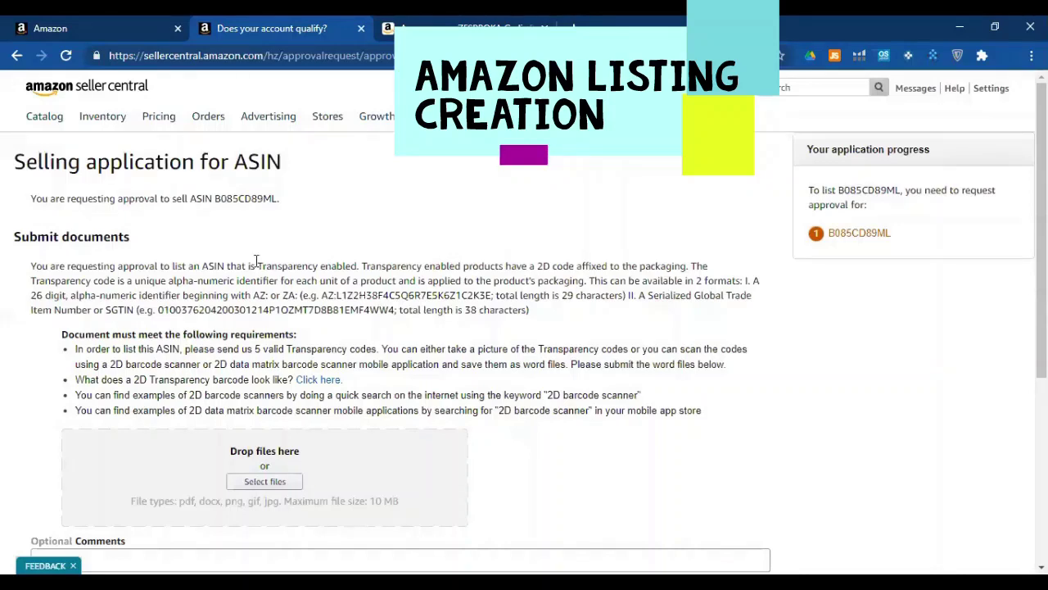
Leave the approval form and compare the garlic press's selling options in the catalog results under Used and New condition, ending on New
{"action": "left_click", "coordinate": [18, 56]}
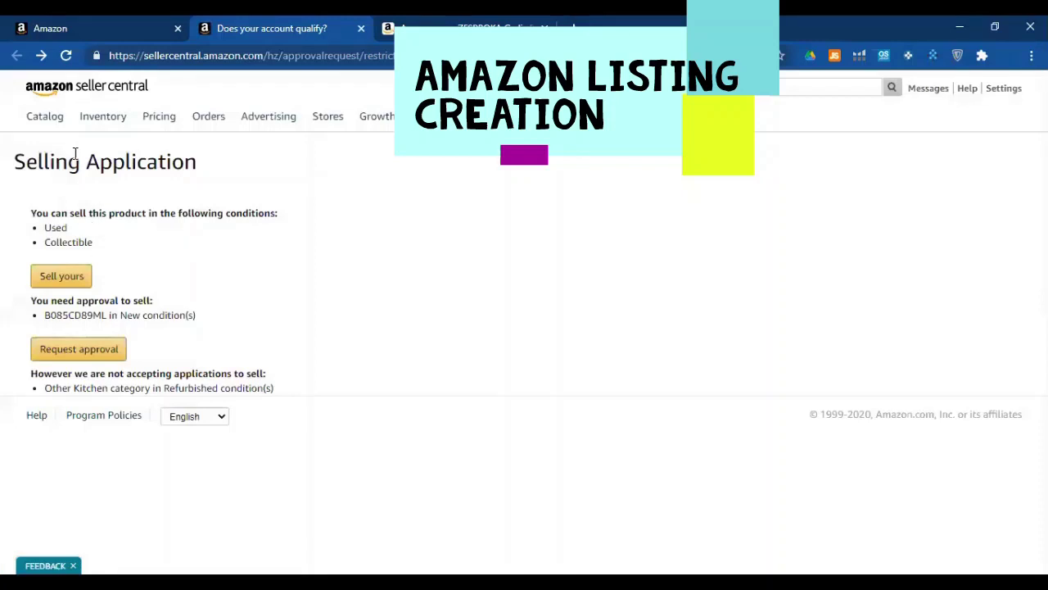
{"action": "left_click", "coordinate": [18, 56]}
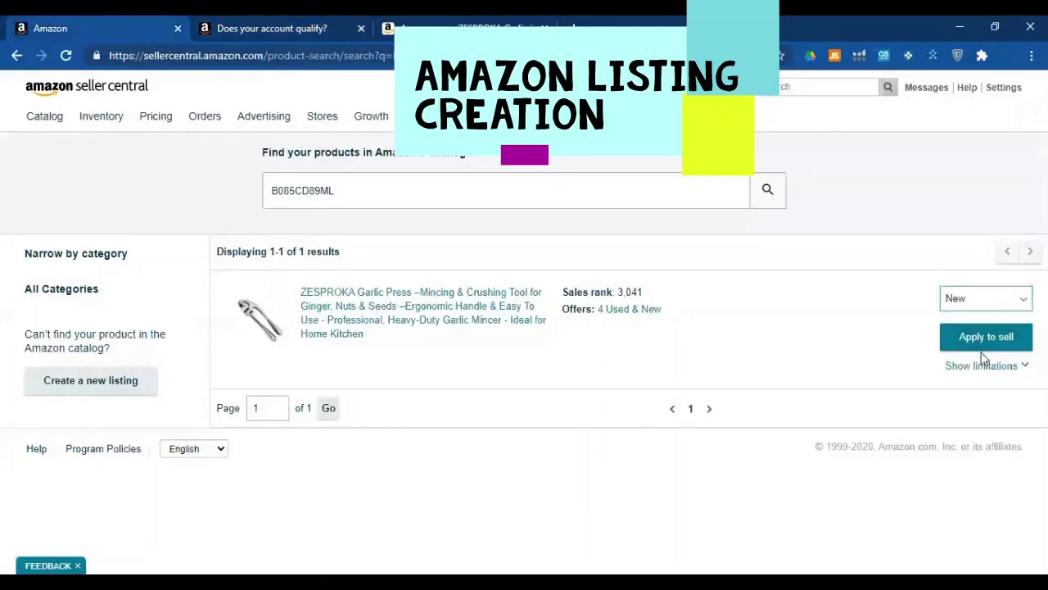
{"action": "left_click", "coordinate": [965, 299]}
{"action": "left_click", "coordinate": [950, 343]}
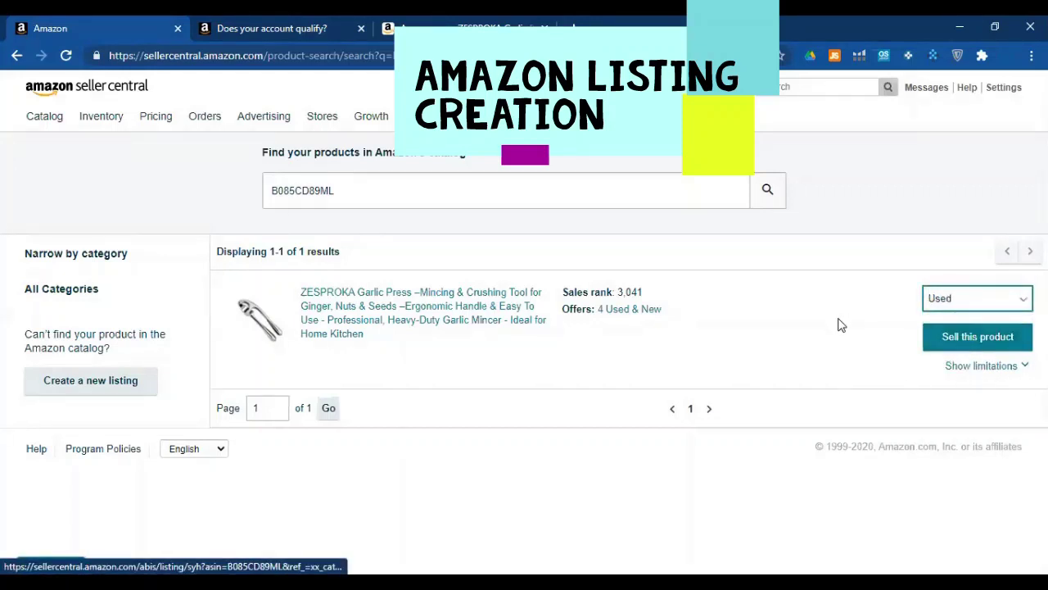
{"action": "left_click", "coordinate": [942, 300]}
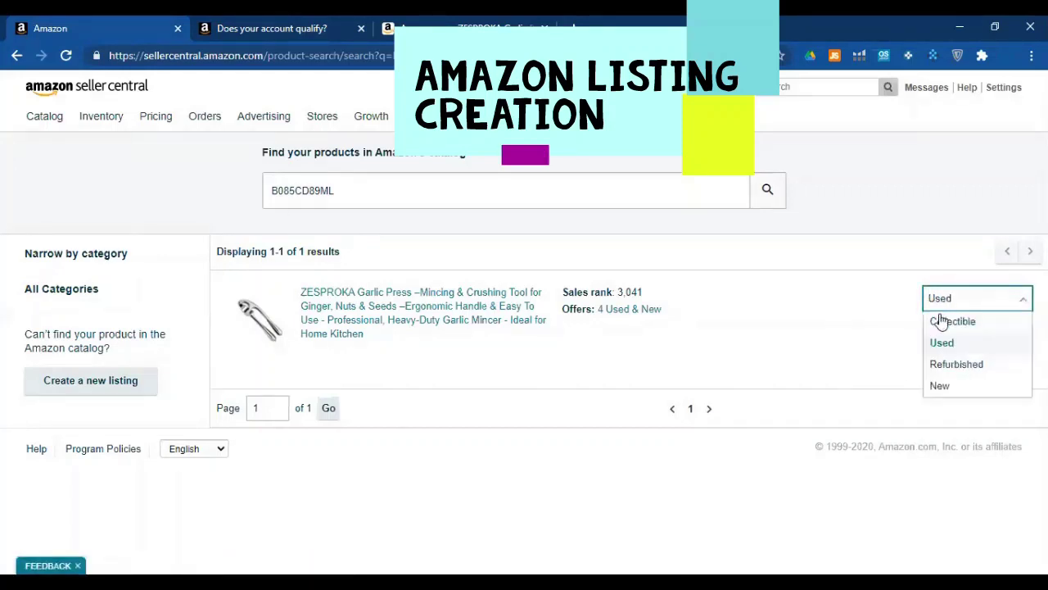
{"action": "left_click", "coordinate": [938, 385]}
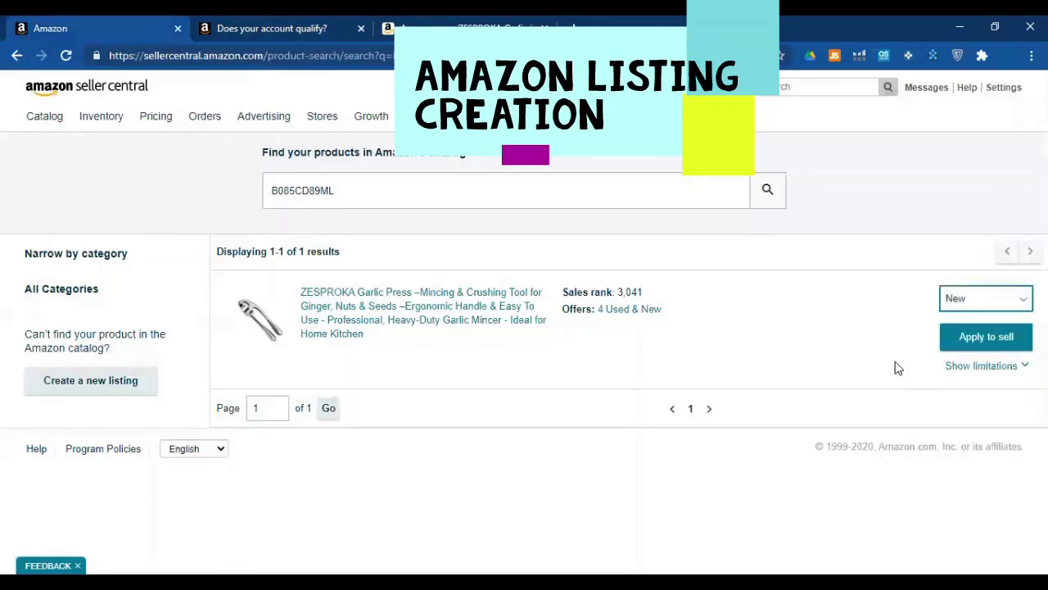
Request approval to sell B085CD89ML in New condition and read the document requirements on the application form
{"action": "left_click", "coordinate": [983, 352]}
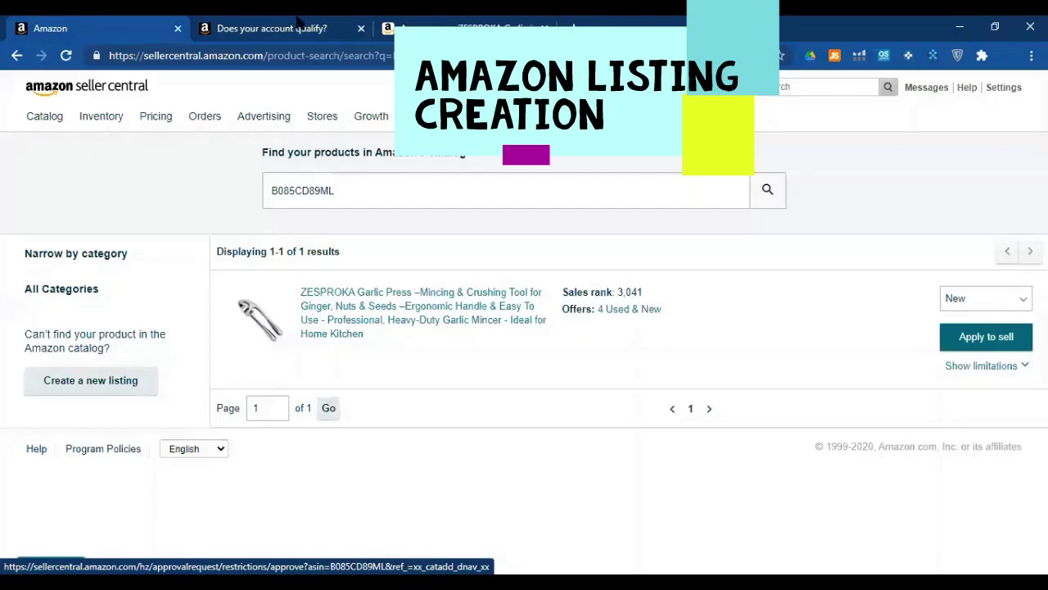
{"action": "left_click", "coordinate": [83, 353]}
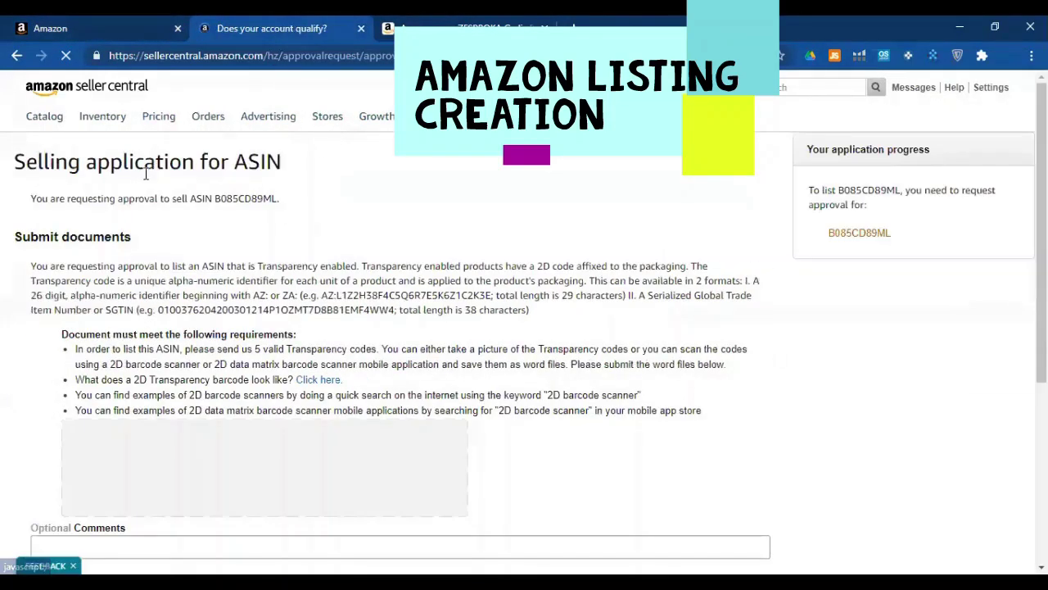
{"action": "scroll", "coordinate": [266, 448], "scroll_direction": "down", "scroll_amount": 2}
{"action": "scroll", "coordinate": [266, 448], "scroll_direction": "down", "scroll_amount": 1}
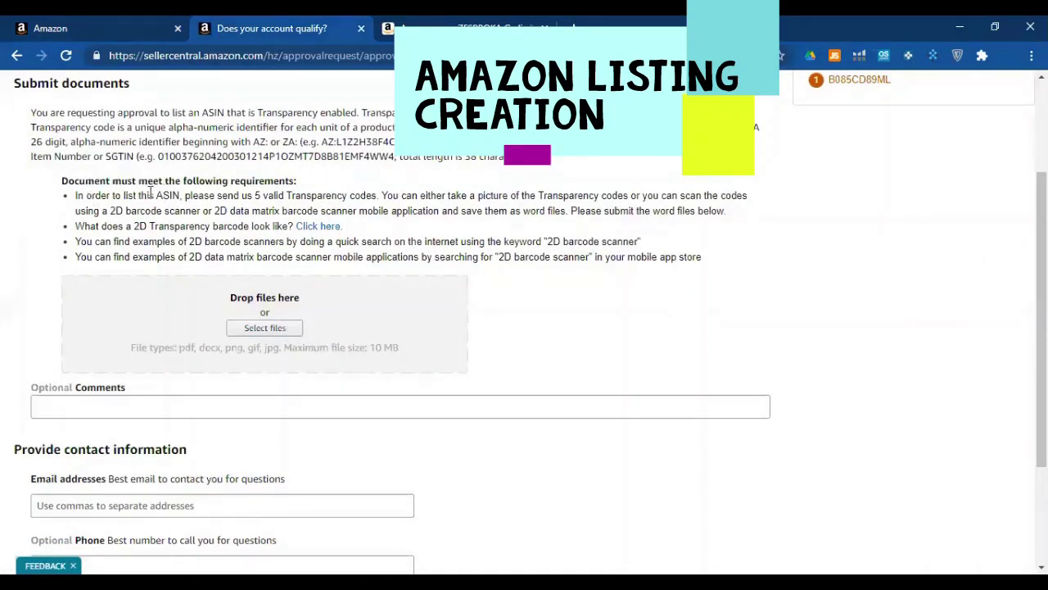
{"action": "left_click_drag", "start_coordinate": [75, 181], "coordinate": [288, 181]}
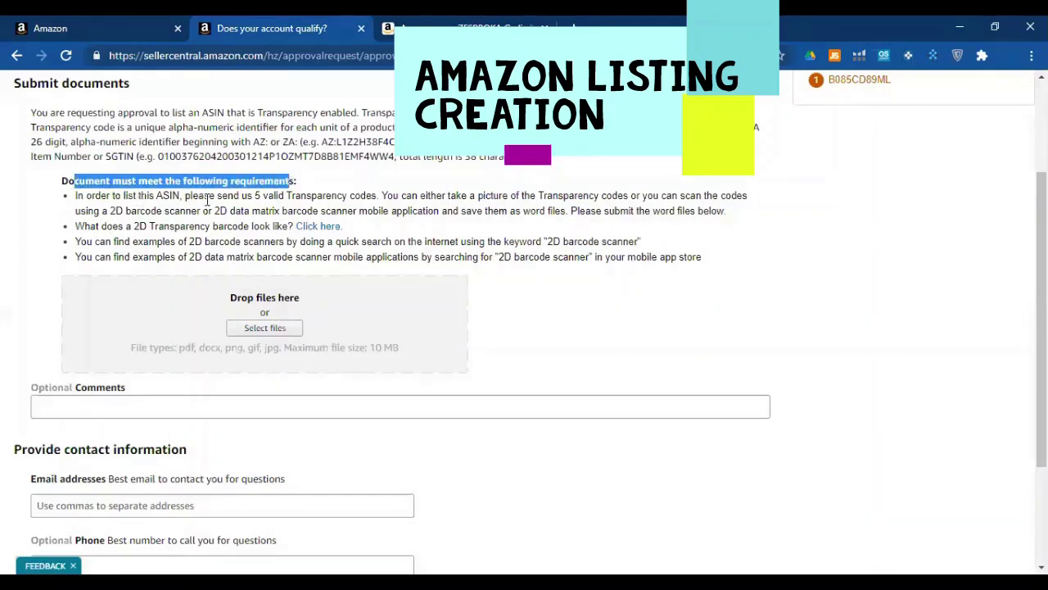
{"action": "left_click", "coordinate": [244, 199]}
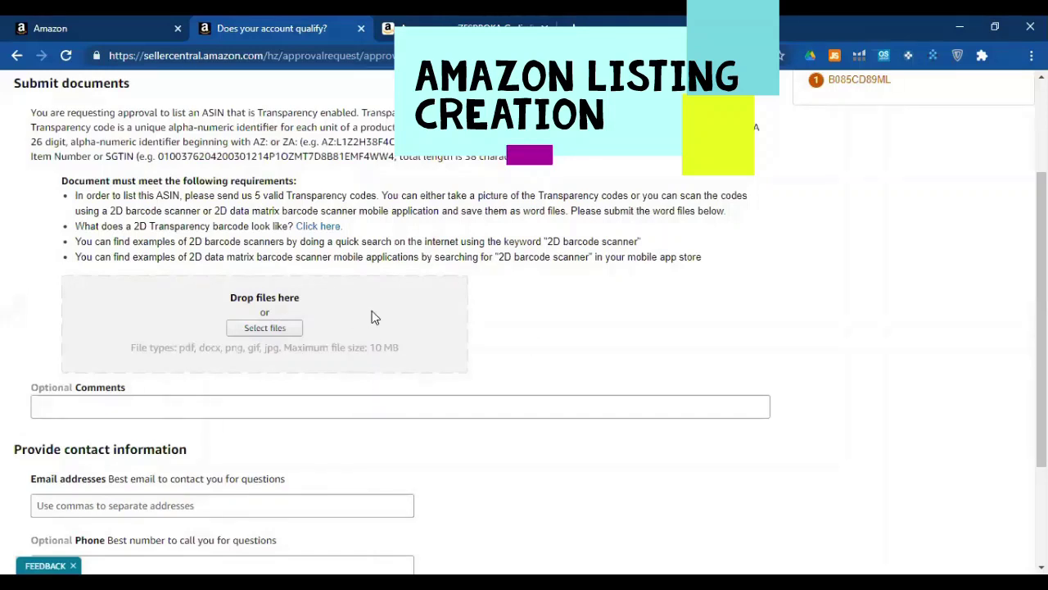
Return to the catalog search result and set the garlic press's selling condition to Used
{"action": "key", "text": "ctrl+shift+Tab"}
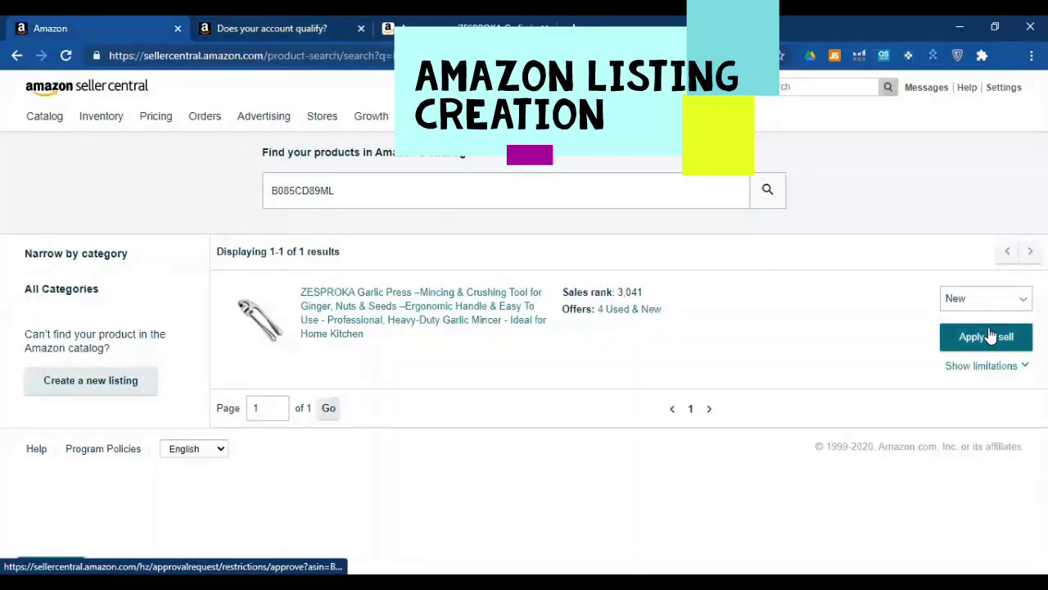
{"action": "left_click", "coordinate": [990, 301]}
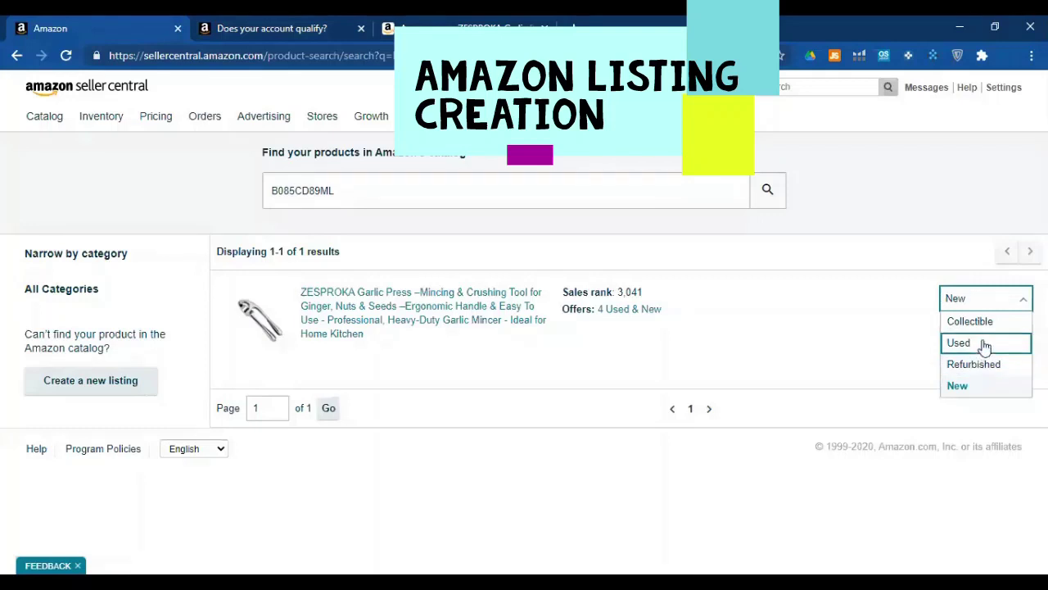
{"action": "left_click", "coordinate": [973, 344]}
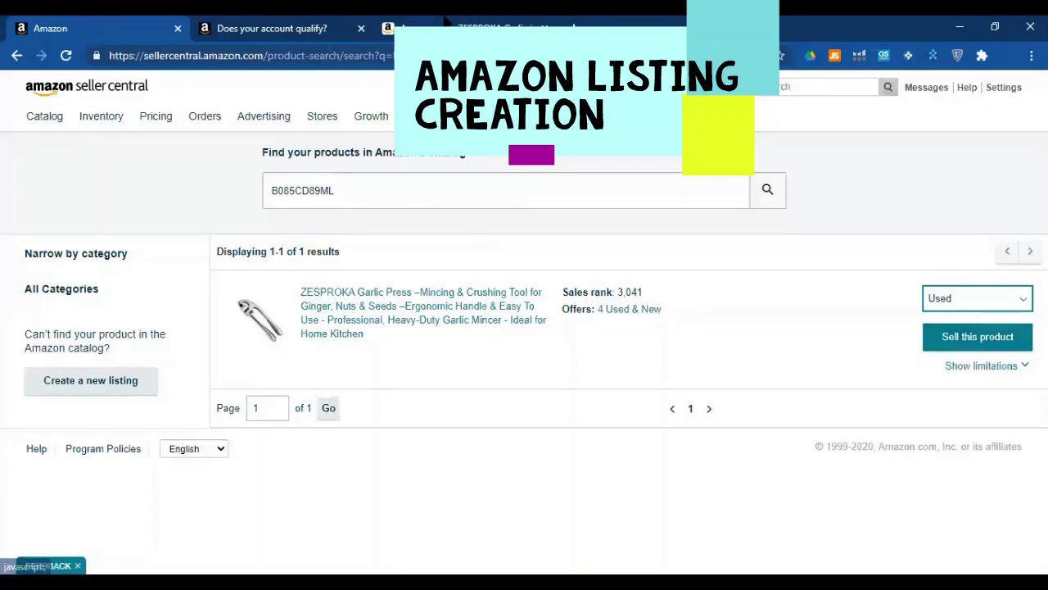
Examine the used offers from other sellers on the garlic press product page and close the offer list
{"action": "left_click", "coordinate": [447, 21]}
{"action": "scroll", "coordinate": [693, 358], "scroll_direction": "down", "scroll_amount": 3}
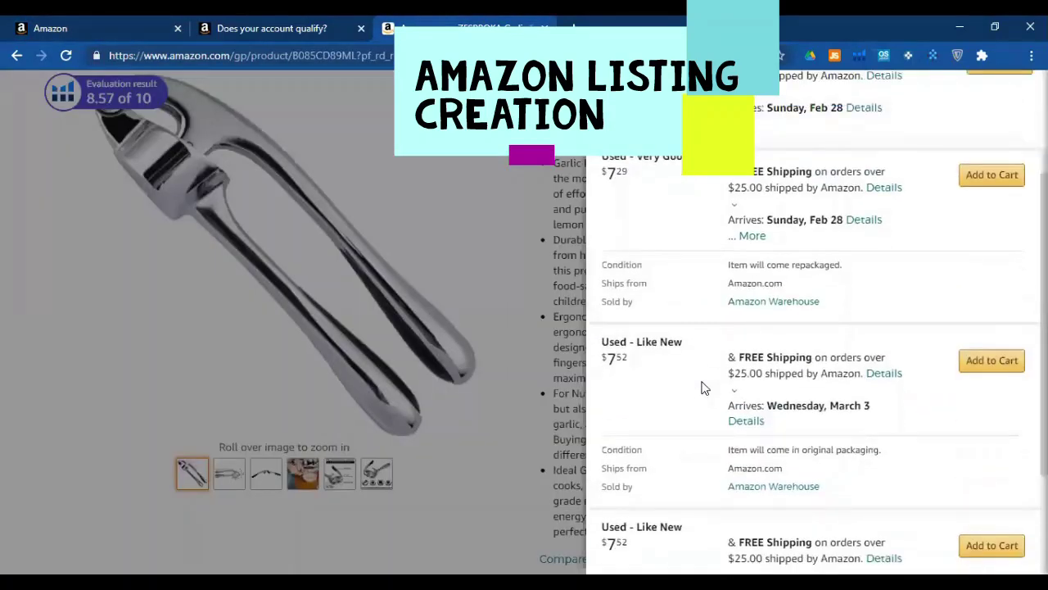
{"action": "scroll", "coordinate": [704, 391], "scroll_direction": "up", "scroll_amount": 3}
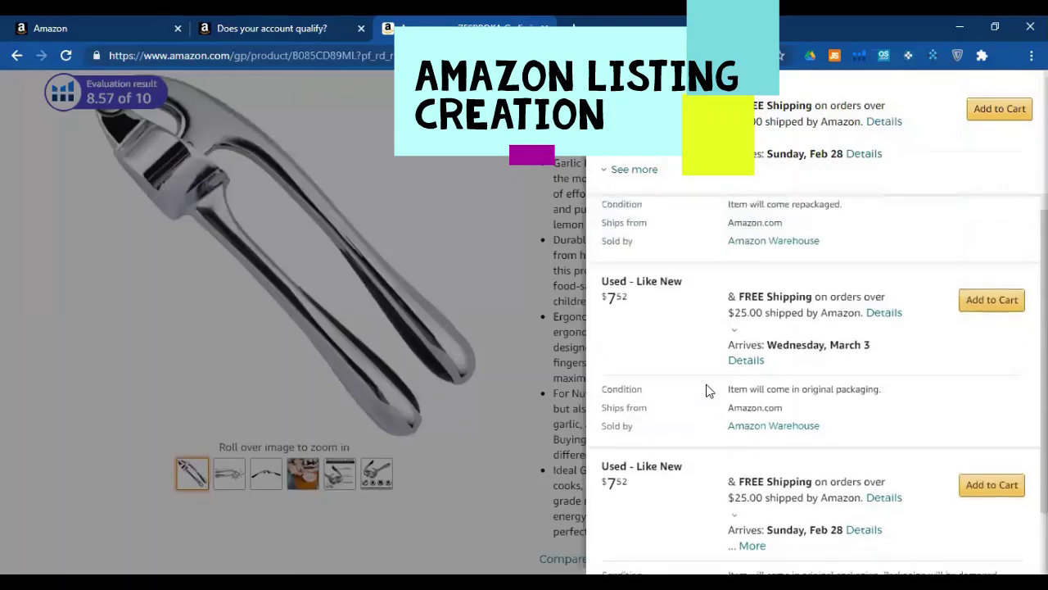
{"action": "scroll", "coordinate": [704, 384], "scroll_direction": "up", "scroll_amount": 2}
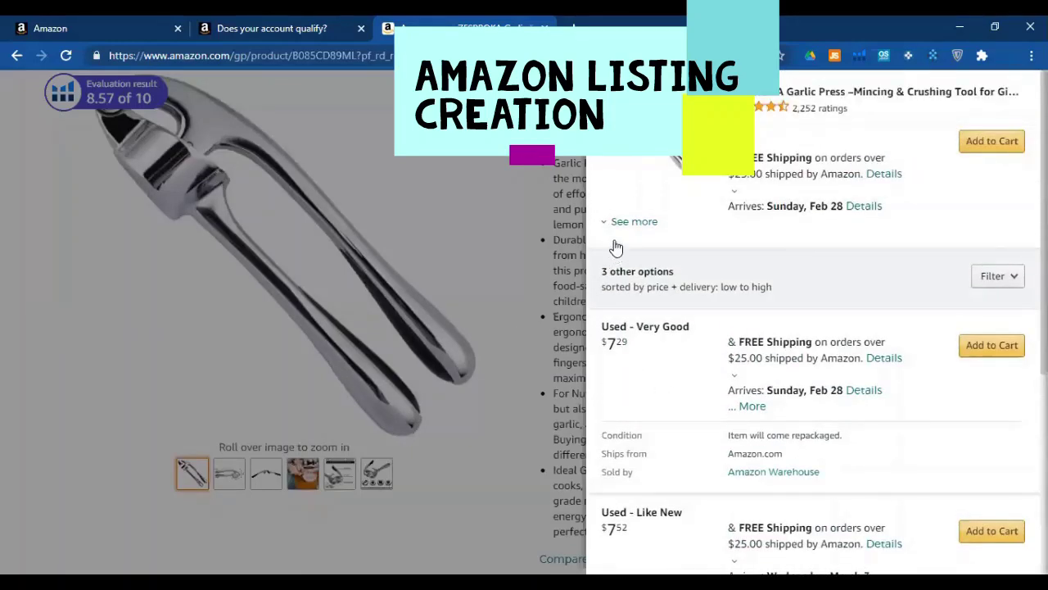
{"action": "left_click", "coordinate": [573, 265]}
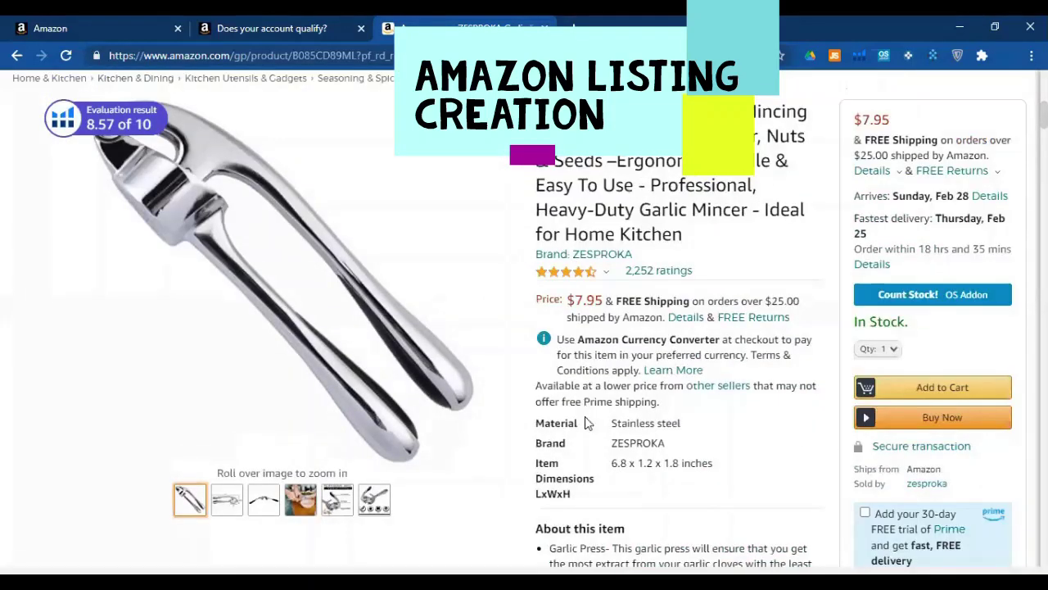
Check who sells and ships the garlic press on its product page and open its New & Used offers
{"action": "scroll", "coordinate": [586, 416], "scroll_direction": "up", "scroll_amount": 2}
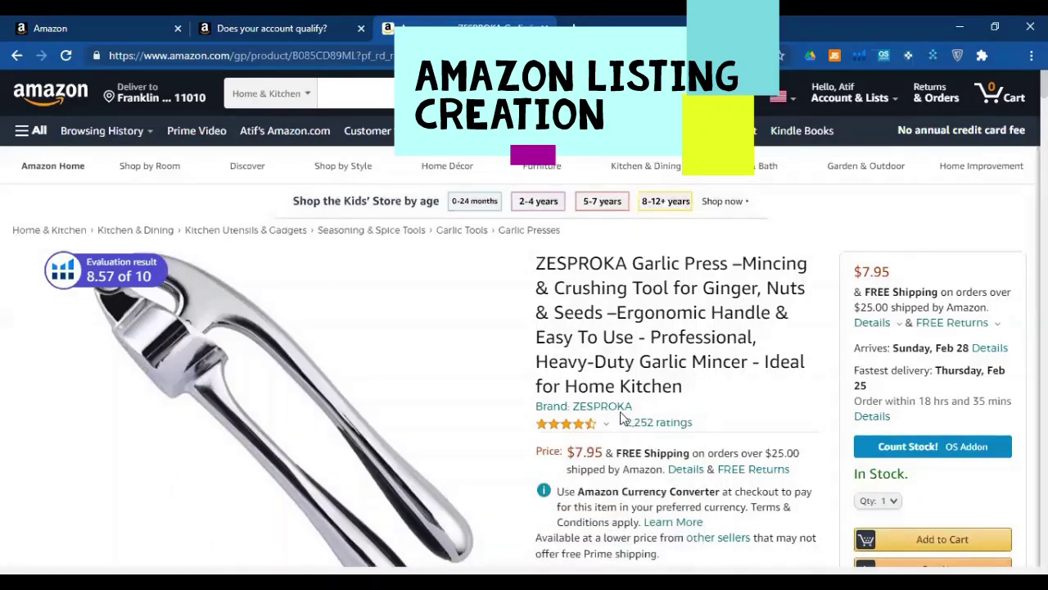
{"action": "scroll", "coordinate": [672, 368], "scroll_direction": "down", "scroll_amount": 1}
{"action": "scroll", "coordinate": [651, 354], "scroll_direction": "down", "scroll_amount": 3}
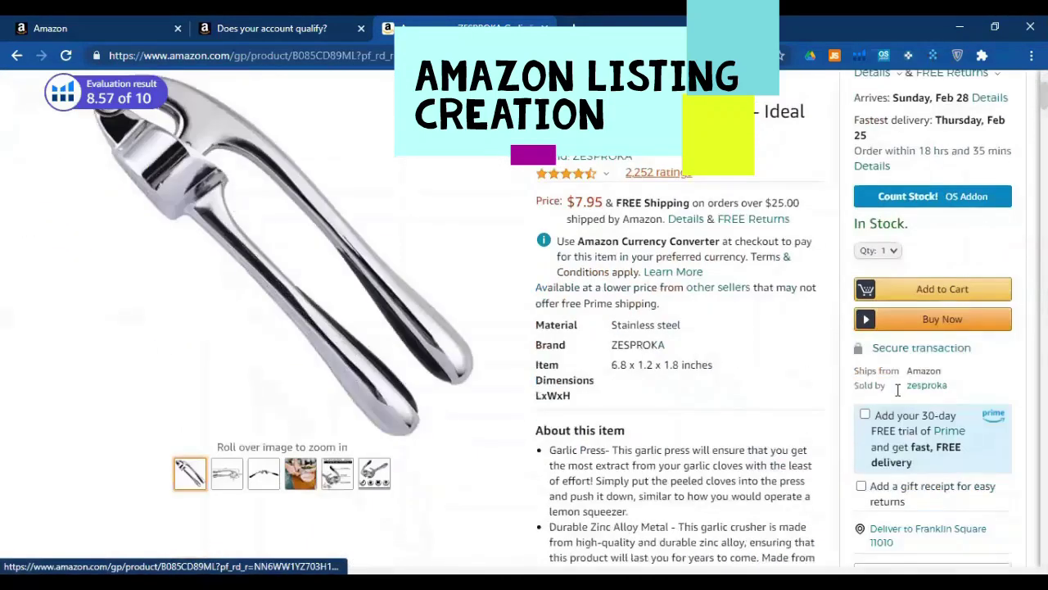
{"action": "scroll", "coordinate": [913, 405], "scroll_direction": "down", "scroll_amount": 4}
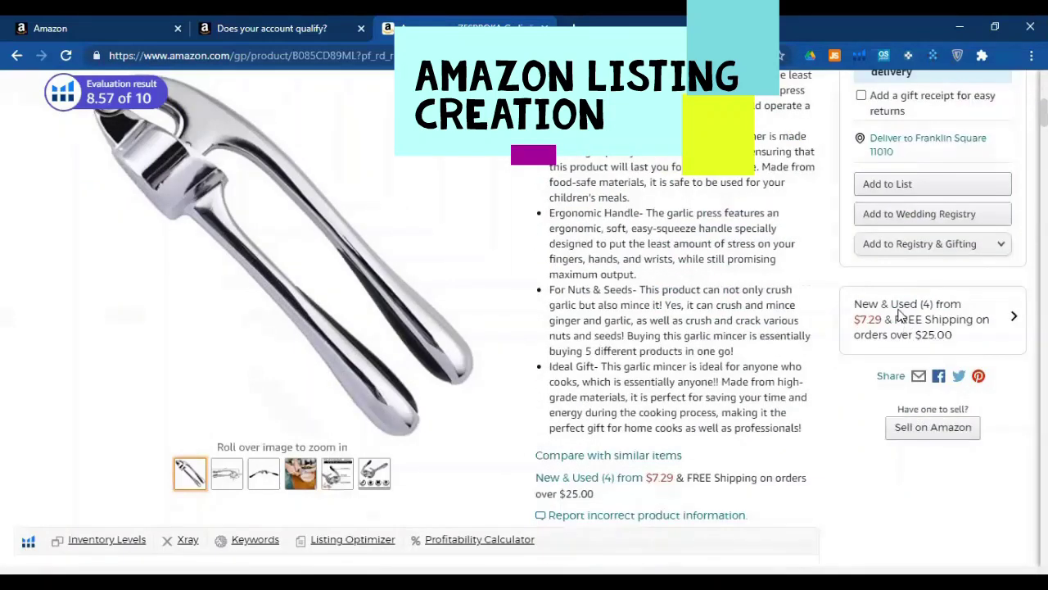
{"action": "scroll", "coordinate": [919, 205], "scroll_direction": "up", "scroll_amount": 2}
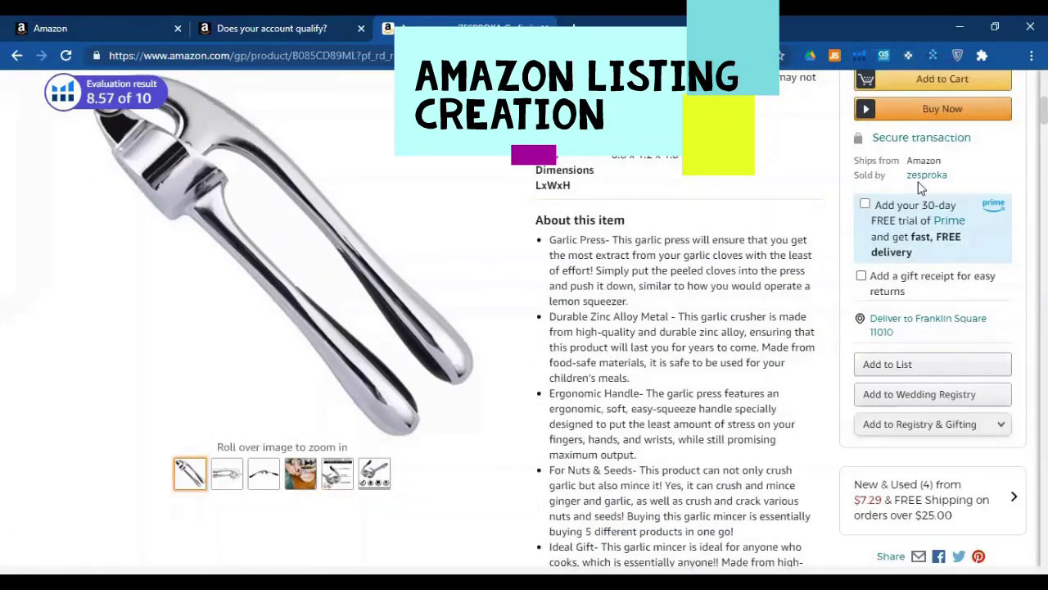
{"action": "scroll", "coordinate": [917, 364], "scroll_direction": "down", "scroll_amount": 2}
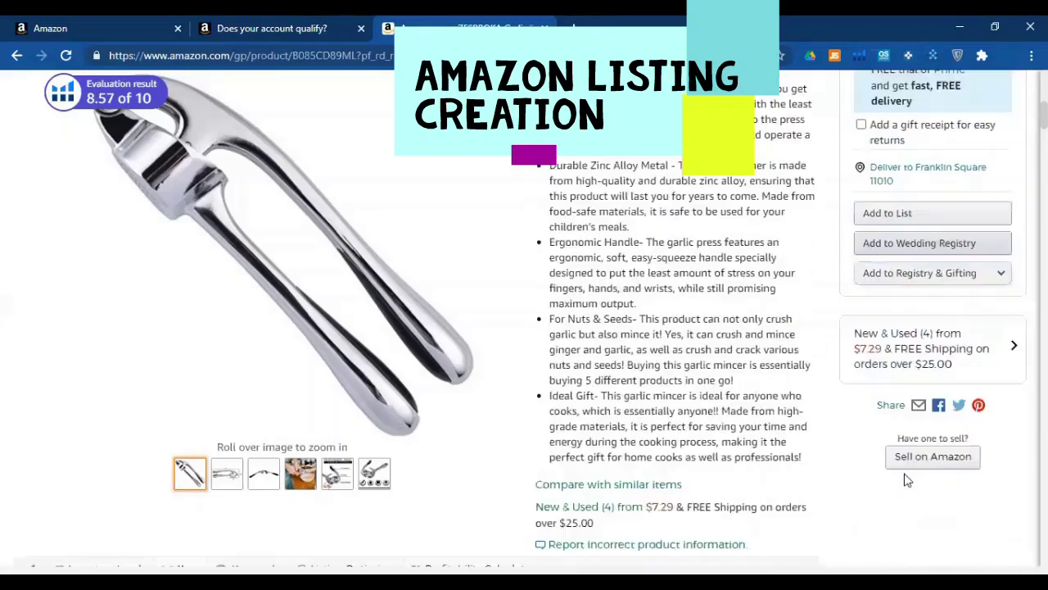
{"action": "left_click", "coordinate": [930, 354]}
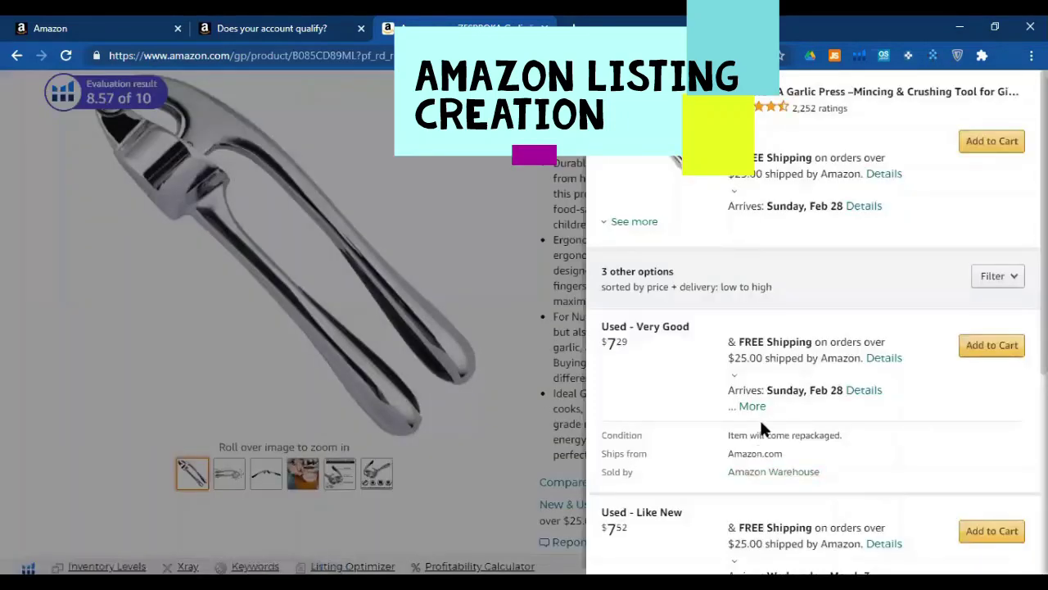
Review the seller, shipping and condition details of the remaining used garlic press offers, expand the last offer's delivery details, and close the list
{"action": "scroll", "coordinate": [759, 451], "scroll_direction": "down", "scroll_amount": 3}
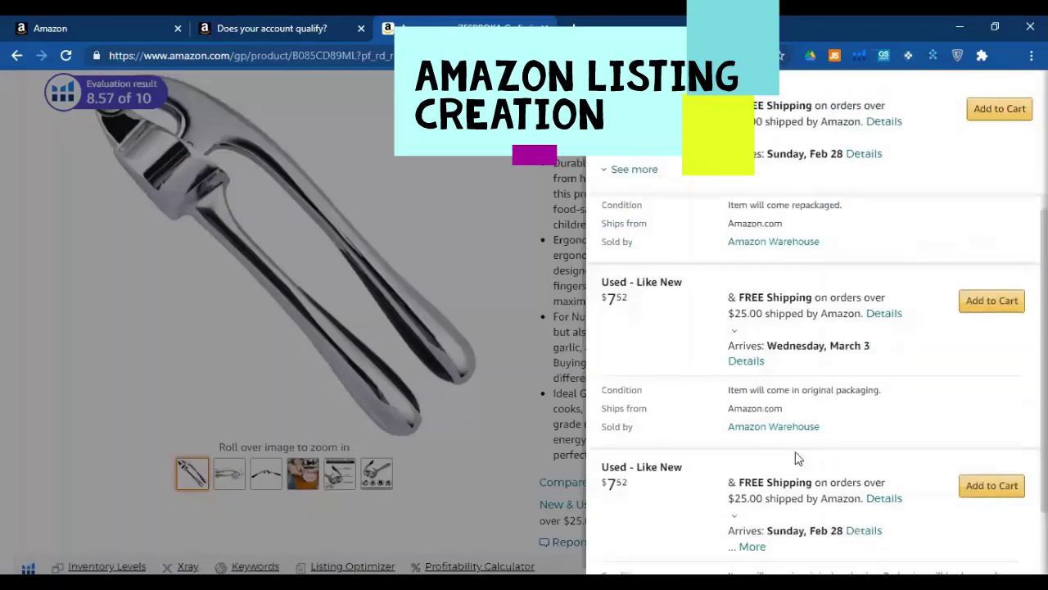
{"action": "scroll", "coordinate": [775, 422], "scroll_direction": "down", "scroll_amount": 2}
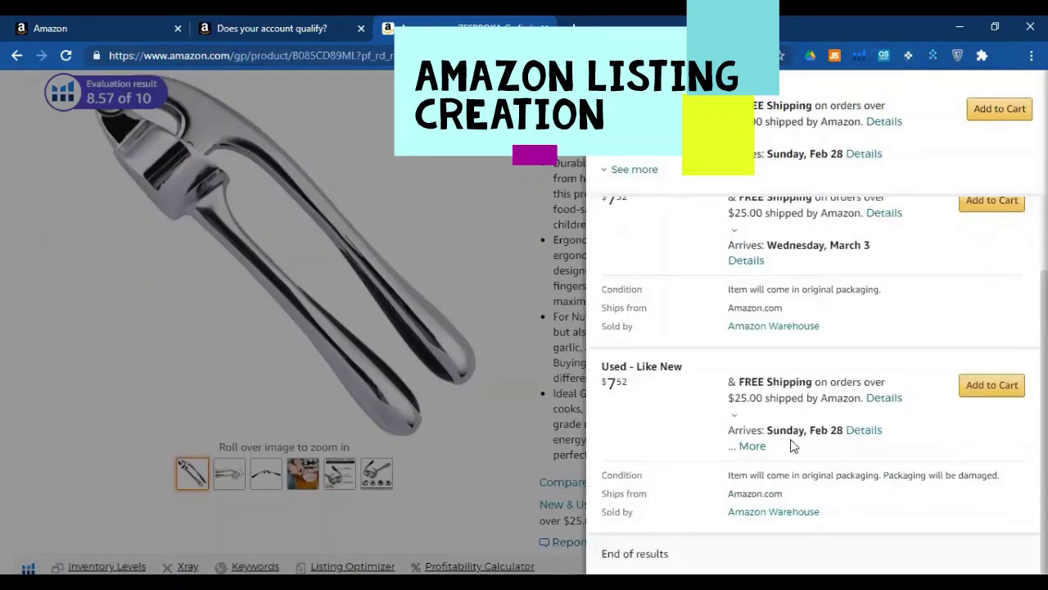
{"action": "left_click", "coordinate": [760, 446]}
{"action": "double_click", "coordinate": [757, 447]}
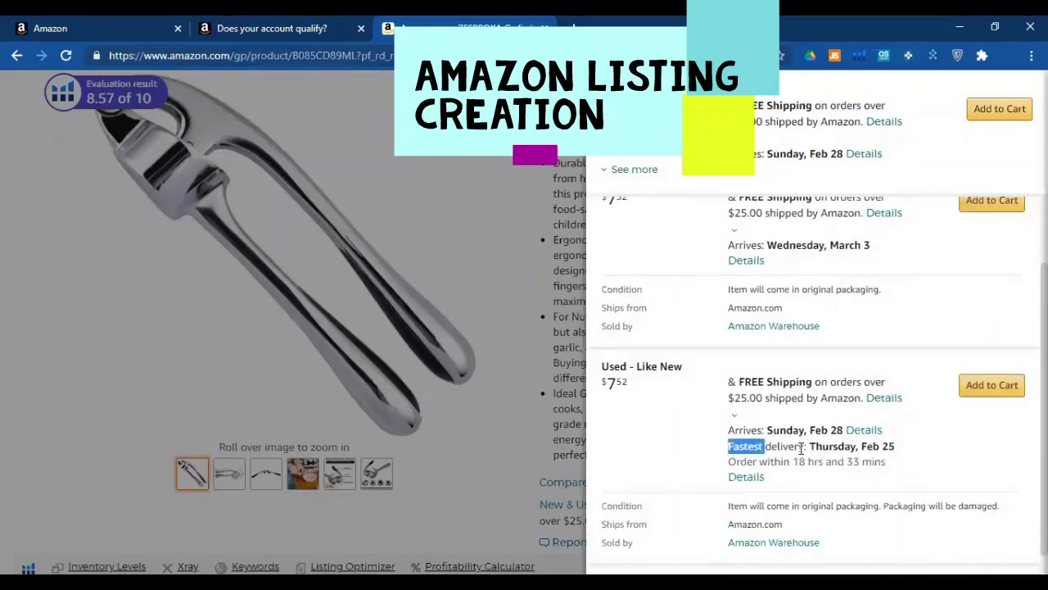
{"action": "left_click", "coordinate": [798, 455]}
{"action": "scroll", "coordinate": [768, 416], "scroll_direction": "down", "scroll_amount": 1}
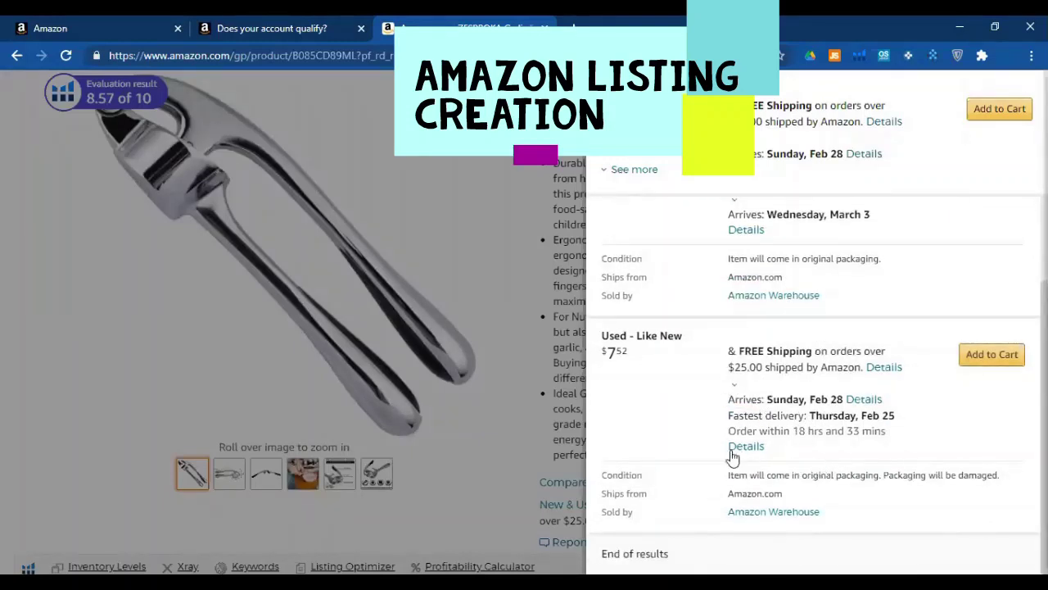
{"action": "left_click", "coordinate": [532, 345]}
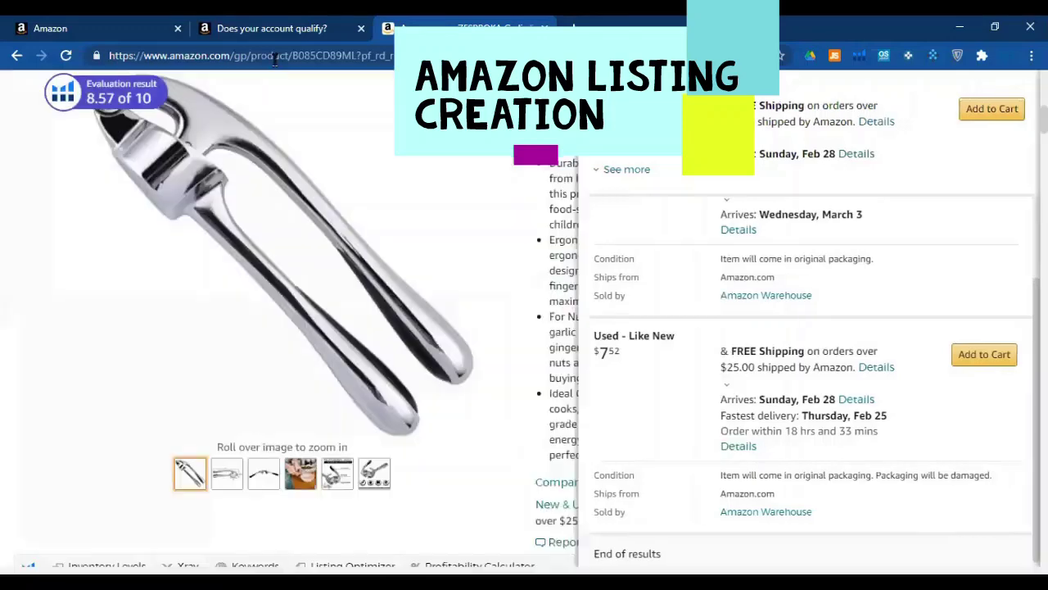
Switch back to Seller Central and open the Add Products page
{"action": "left_click", "coordinate": [93, 26]}
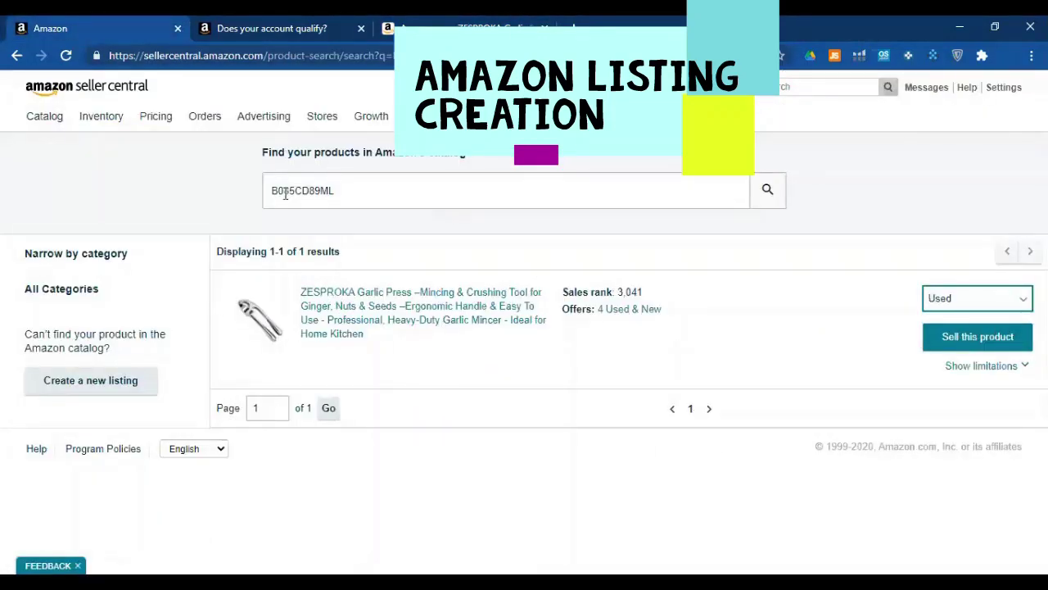
{"action": "mouse_move", "coordinate": [45, 124]}
{"action": "left_click", "coordinate": [180, 204]}
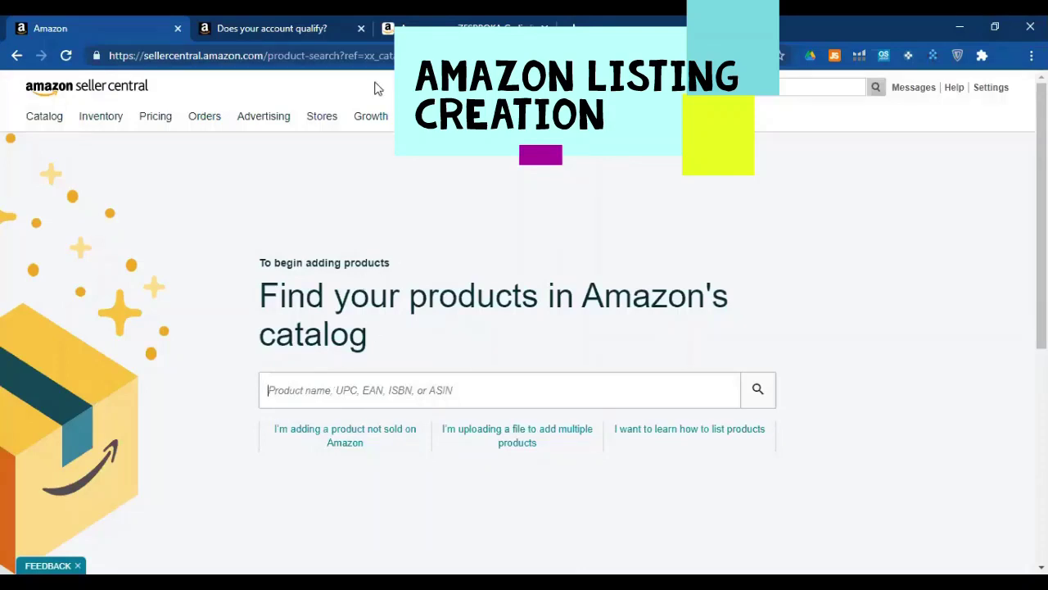
Open nationwidebarcode.com in a new browser tab
{"action": "left_click", "coordinate": [575, 24]}
{"action": "type", "text": "natio"}
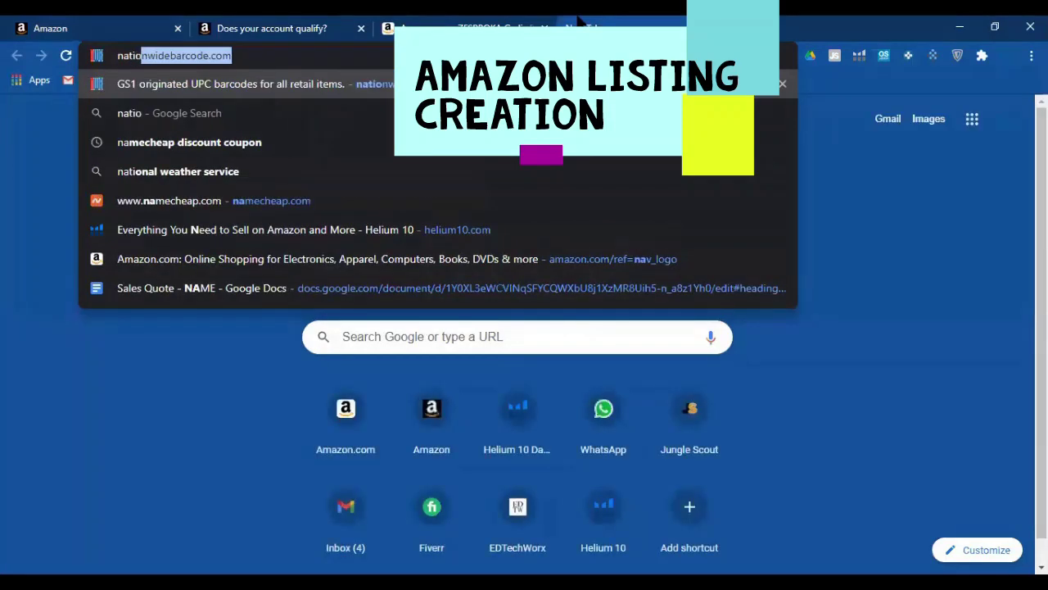
{"action": "key", "text": "Return"}
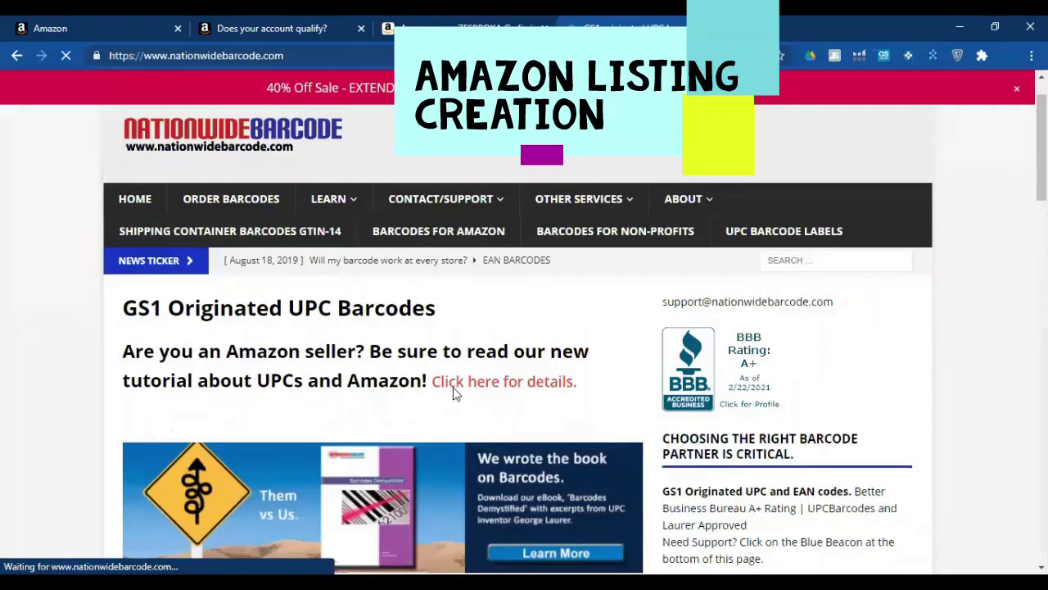
Examine the UPC/EAN barcode price table by quantity and the list of what a barcode purchase includes
{"action": "scroll", "coordinate": [456, 393], "scroll_direction": "down", "scroll_amount": 1}
{"action": "scroll", "coordinate": [449, 393], "scroll_direction": "down", "scroll_amount": 6}
{"action": "scroll", "coordinate": [153, 206], "scroll_direction": "down", "scroll_amount": 3}
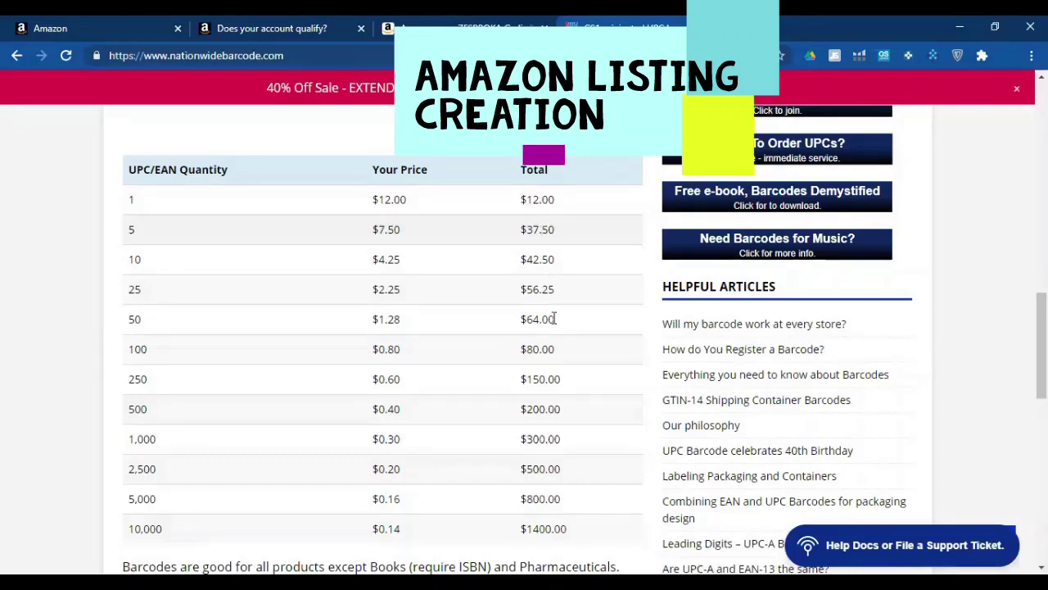
{"action": "scroll", "coordinate": [341, 290], "scroll_direction": "down", "scroll_amount": 1}
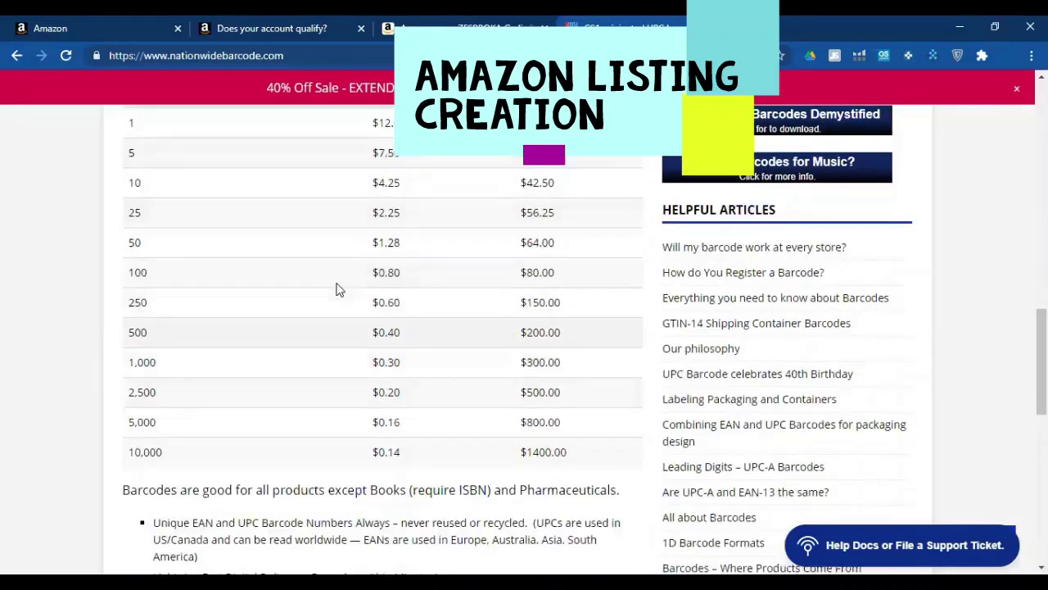
{"action": "scroll", "coordinate": [221, 311], "scroll_direction": "up", "scroll_amount": 2}
{"action": "scroll", "coordinate": [405, 286], "scroll_direction": "down", "scroll_amount": 8}
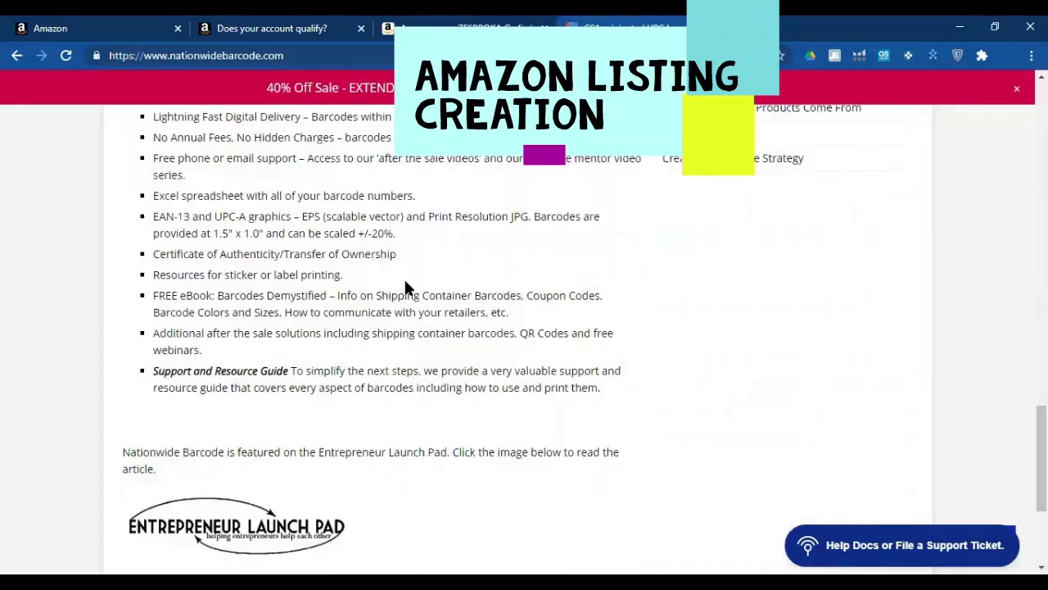
{"action": "scroll", "coordinate": [390, 325], "scroll_direction": "down", "scroll_amount": 2}
{"action": "scroll", "coordinate": [380, 346], "scroll_direction": "up", "scroll_amount": 6}
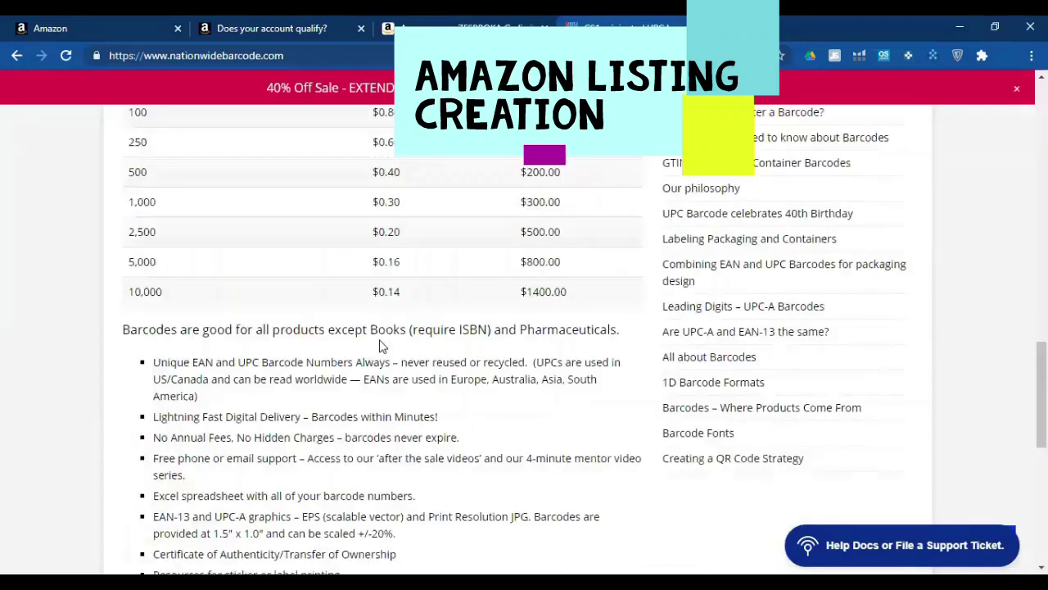
{"action": "scroll", "coordinate": [381, 346], "scroll_direction": "up", "scroll_amount": 3}
{"action": "scroll", "coordinate": [411, 409], "scroll_direction": "up", "scroll_amount": 2}
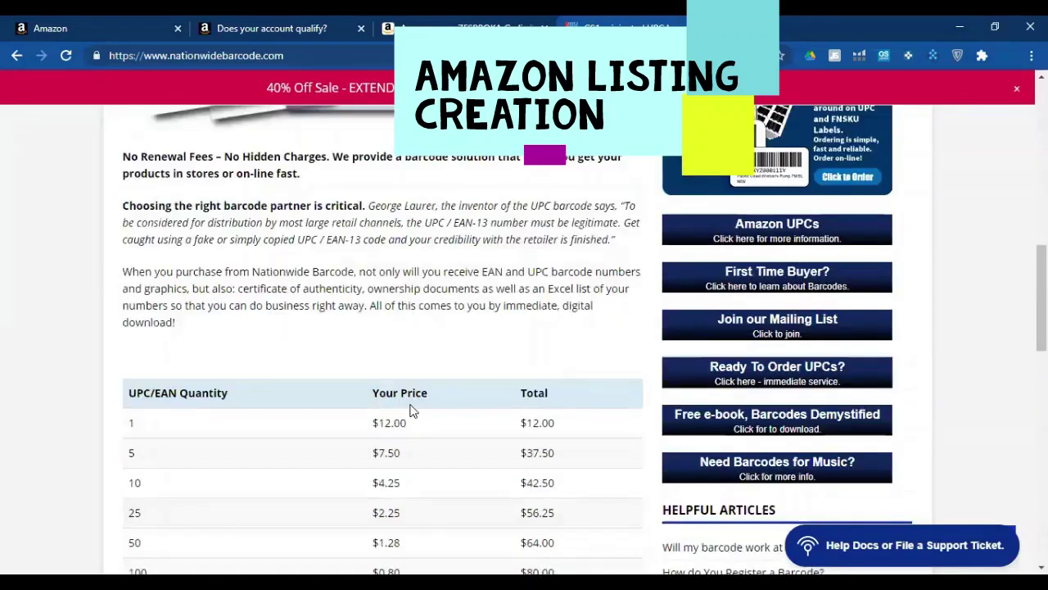
{"action": "scroll", "coordinate": [411, 404], "scroll_direction": "up", "scroll_amount": 10}
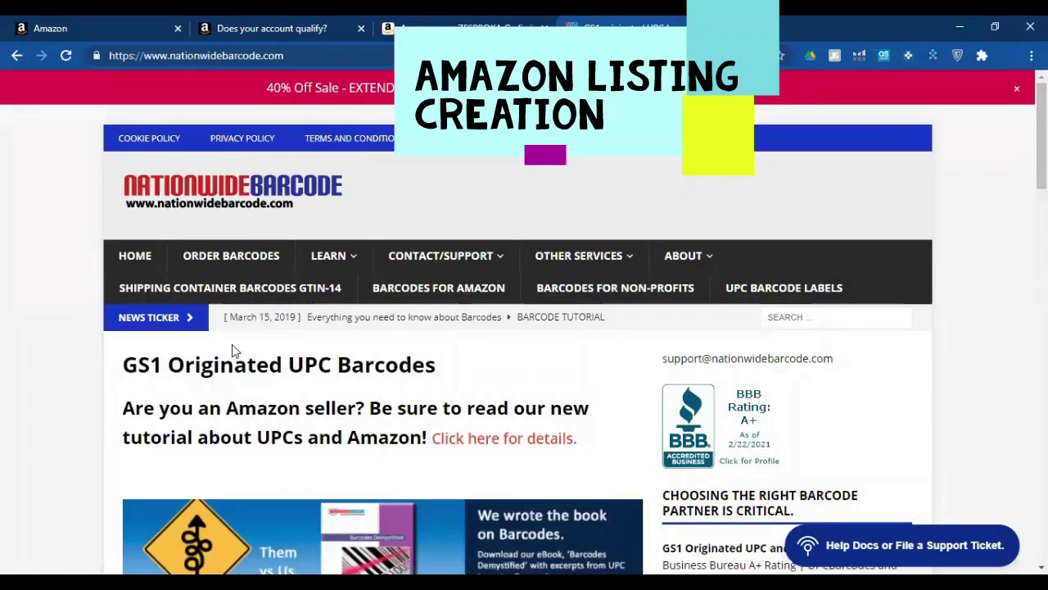
{"action": "scroll", "coordinate": [380, 368], "scroll_direction": "down", "scroll_amount": 4}
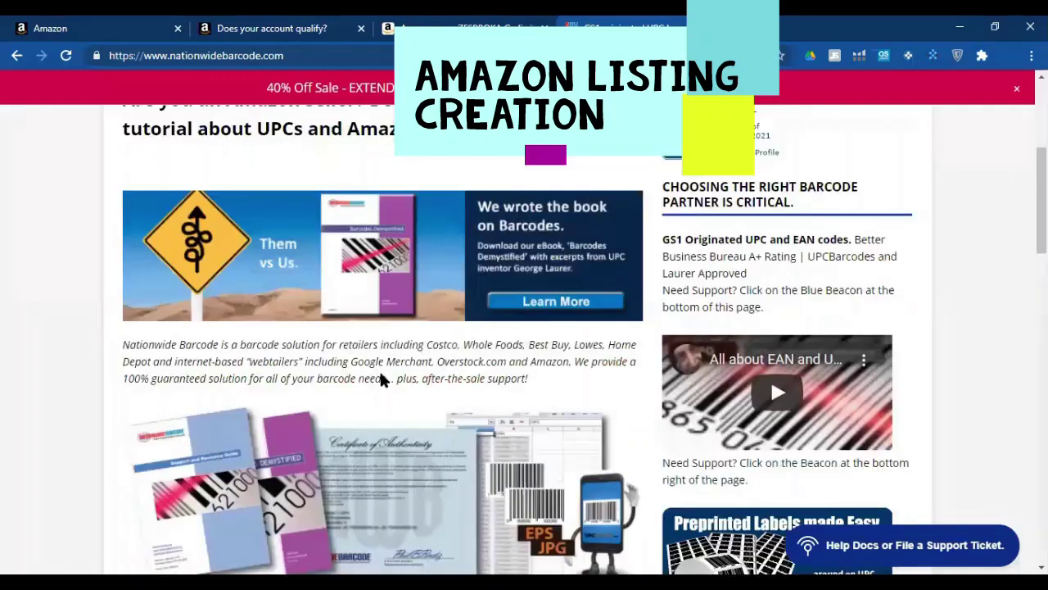
{"action": "scroll", "coordinate": [380, 379], "scroll_direction": "down", "scroll_amount": 8}
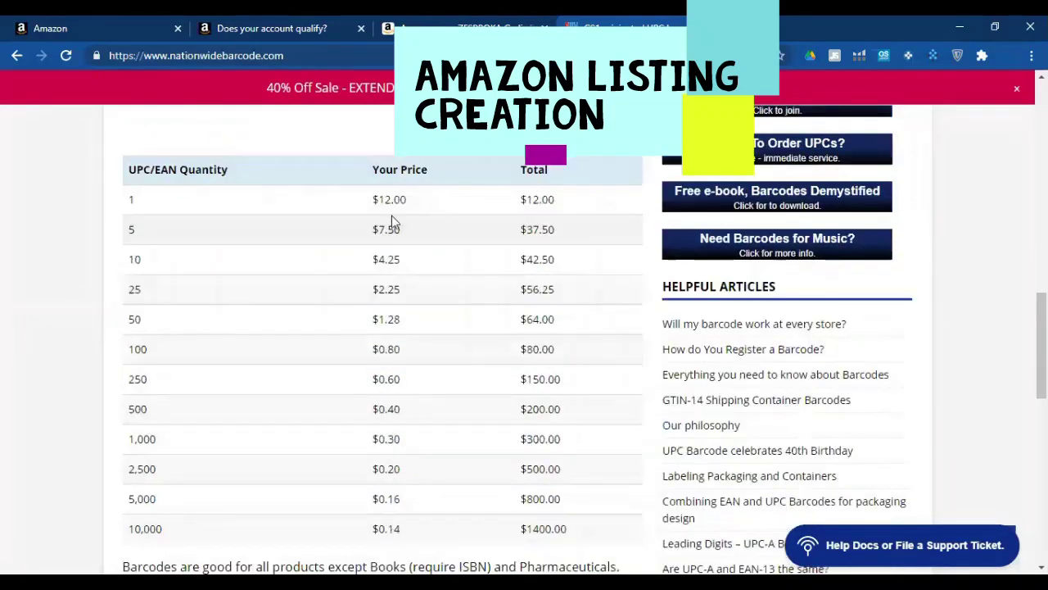
{"action": "scroll", "coordinate": [390, 225], "scroll_direction": "down", "scroll_amount": 2}
{"action": "scroll", "coordinate": [309, 280], "scroll_direction": "down", "scroll_amount": 5}
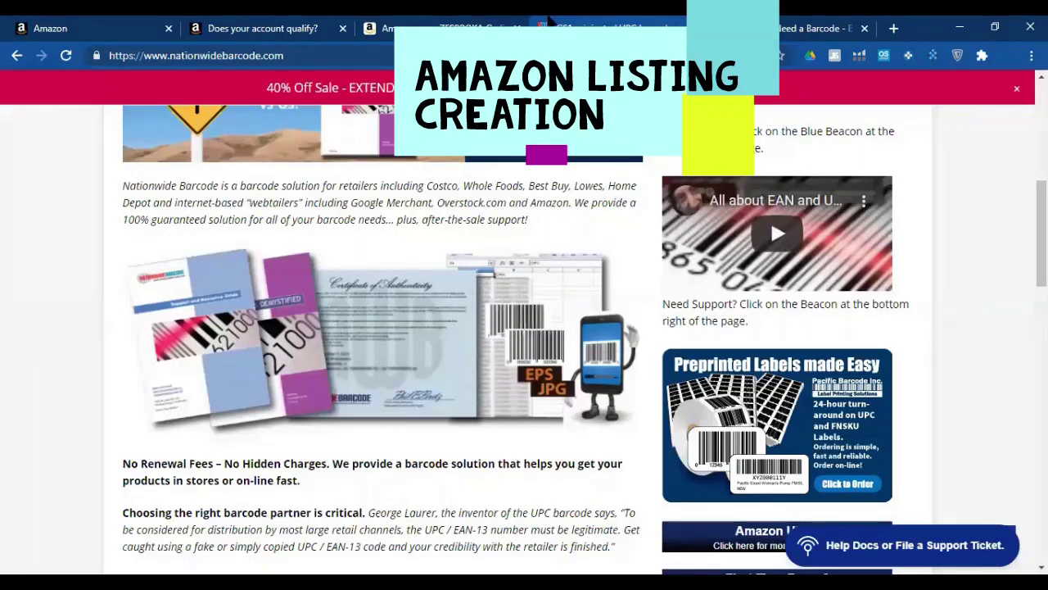
Return to Seller Central, start adding a product not sold on Amazon, and look through the available product categories
{"action": "left_click", "coordinate": [381, 24]}
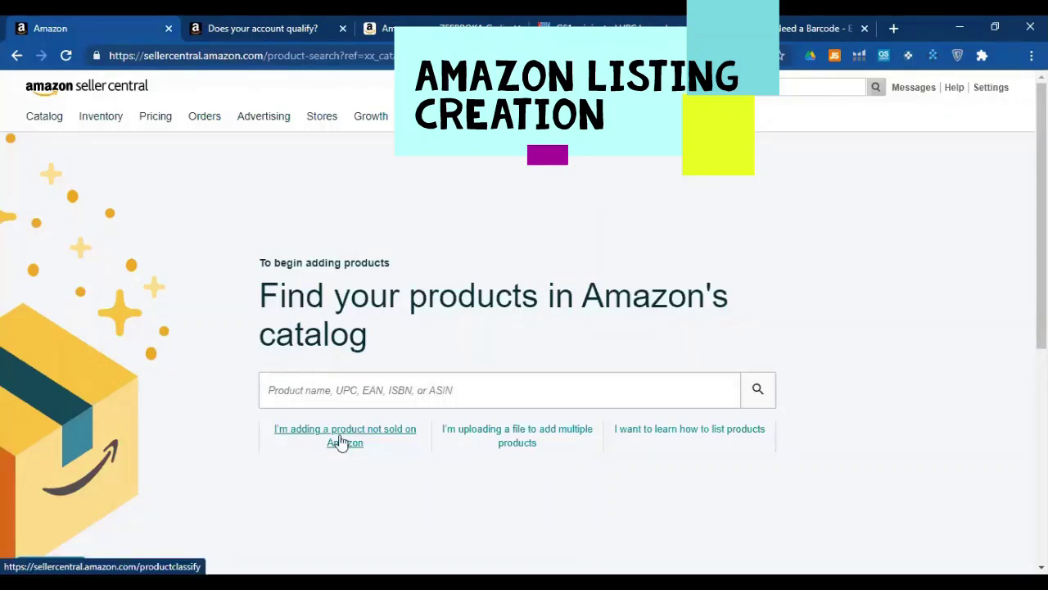
{"action": "left_click", "coordinate": [343, 442]}
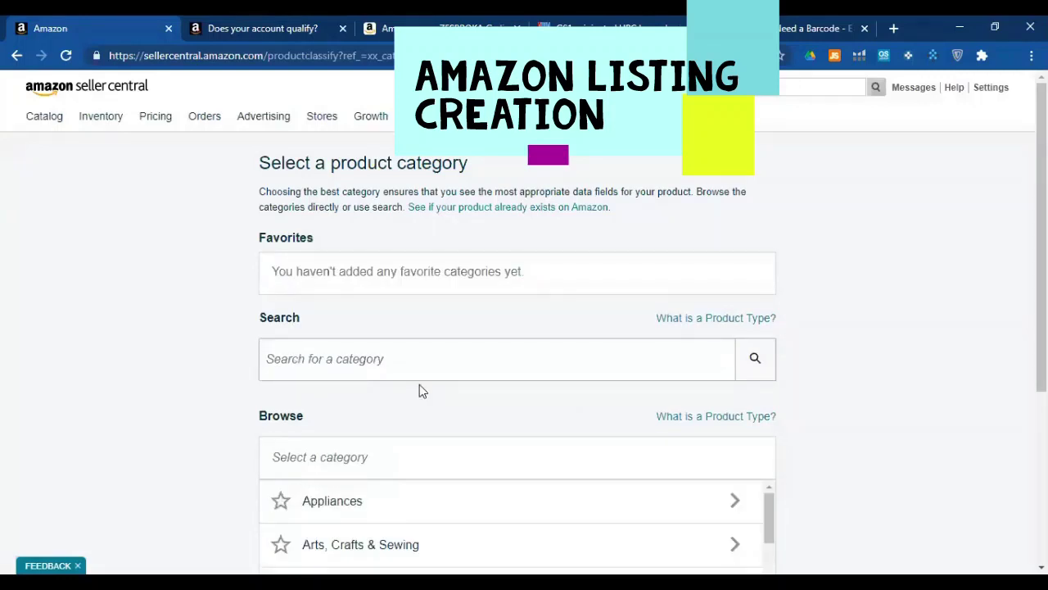
{"action": "scroll", "coordinate": [380, 373], "scroll_direction": "down", "scroll_amount": 3}
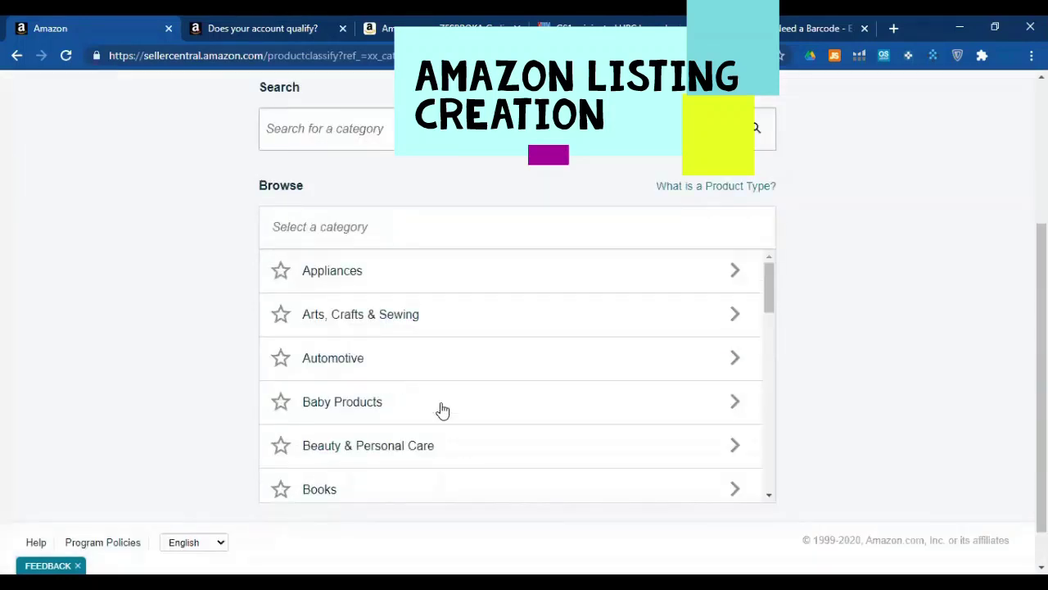
{"action": "scroll", "coordinate": [442, 409], "scroll_direction": "down", "scroll_amount": 6}
{"action": "scroll", "coordinate": [443, 384], "scroll_direction": "down", "scroll_amount": 5}
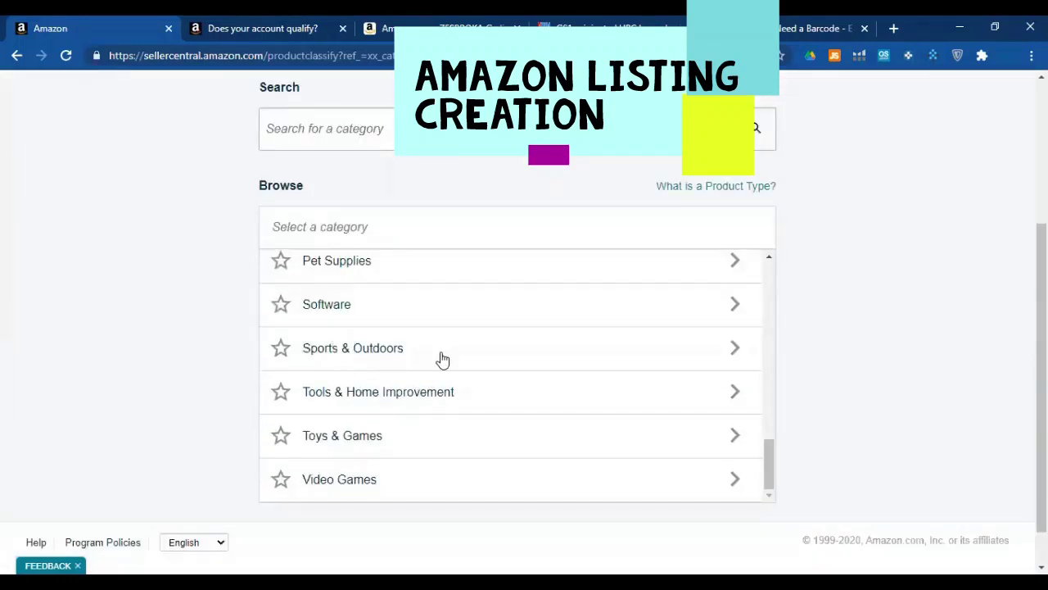
{"action": "scroll", "coordinate": [363, 327], "scroll_direction": "up", "scroll_amount": 4}
{"action": "scroll", "coordinate": [332, 299], "scroll_direction": "up", "scroll_amount": 4}
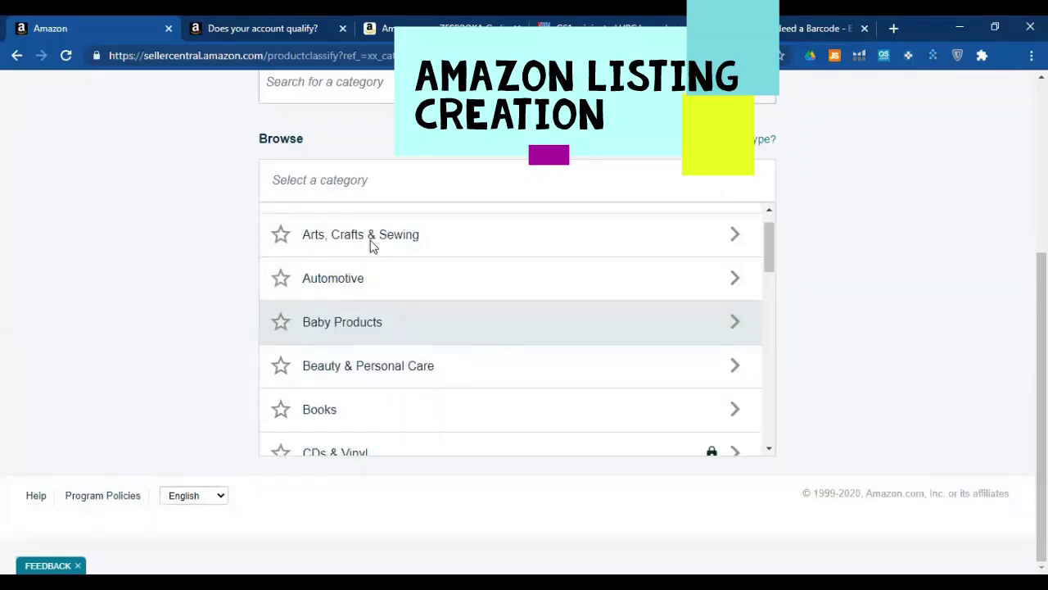
{"action": "scroll", "coordinate": [377, 241], "scroll_direction": "up", "scroll_amount": 4}
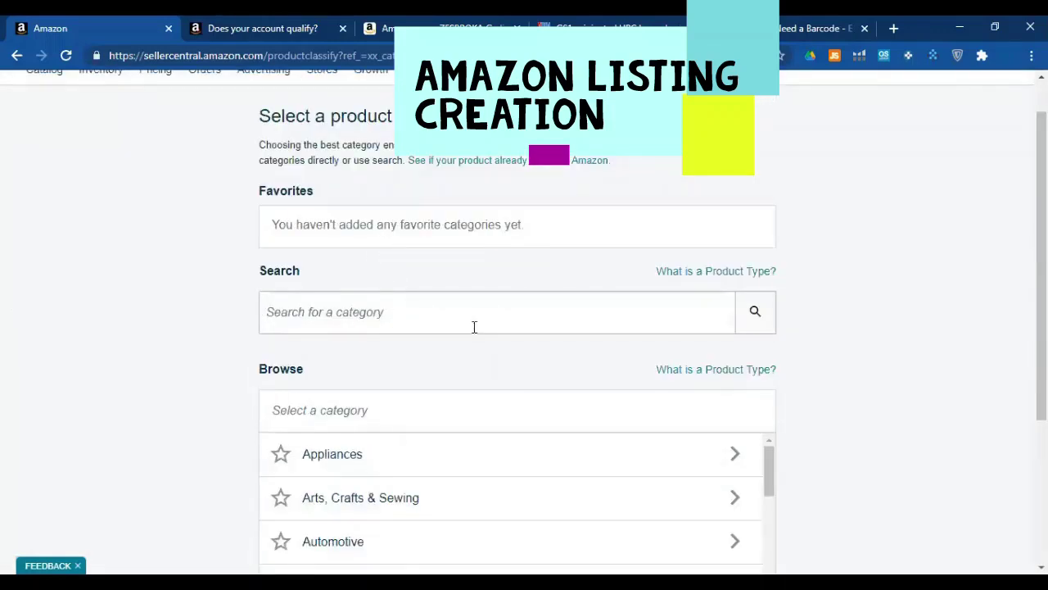
{"action": "scroll", "coordinate": [344, 369], "scroll_direction": "down", "scroll_amount": 3}
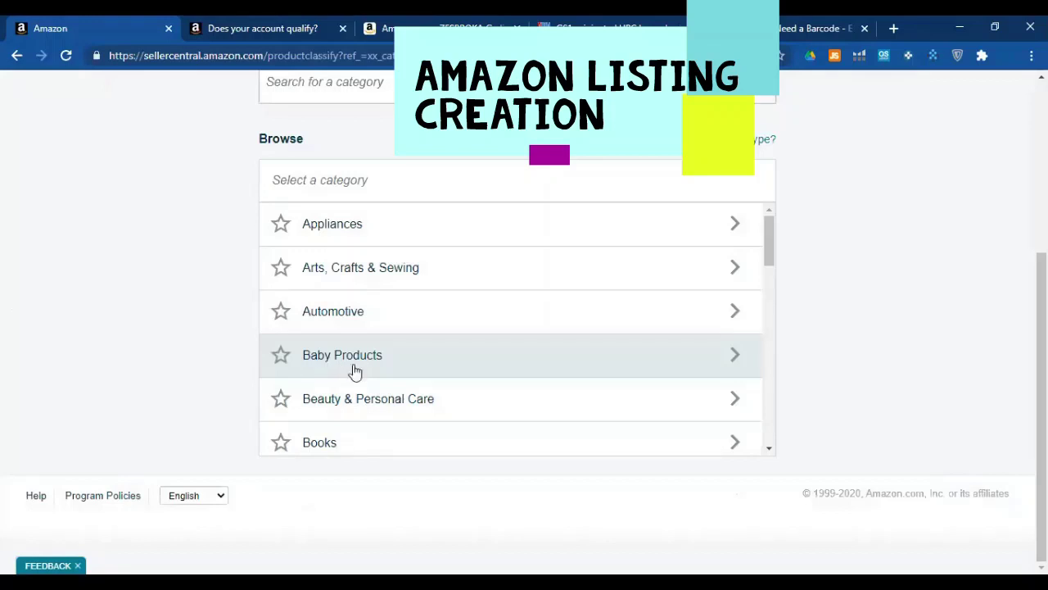
Select the product category Baby Products > Baby Care > Bathing > Bathing Tubs & Seats
{"action": "left_click", "coordinate": [355, 371]}
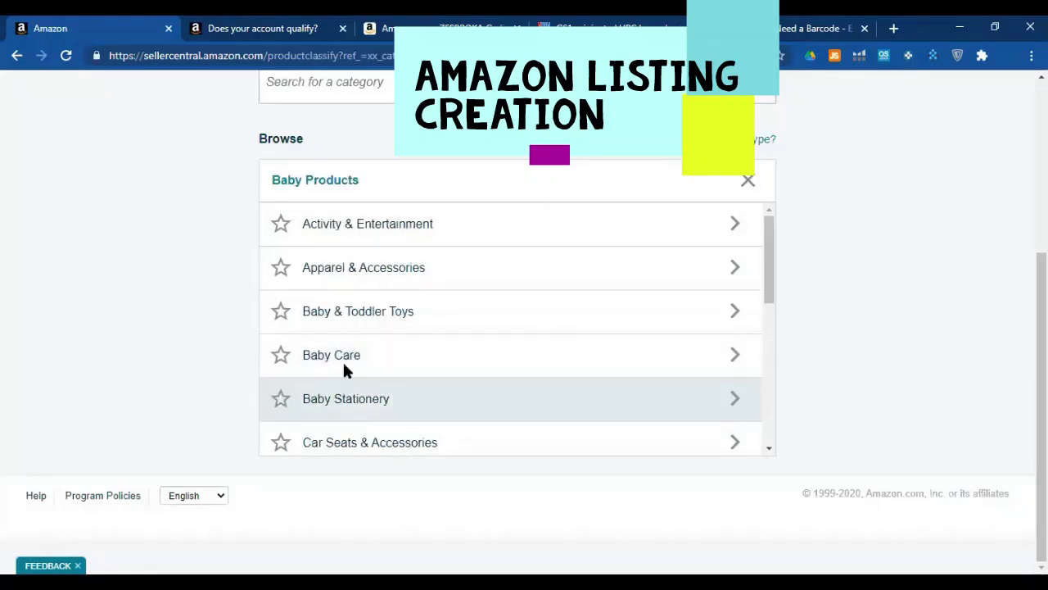
{"action": "left_click", "coordinate": [340, 364]}
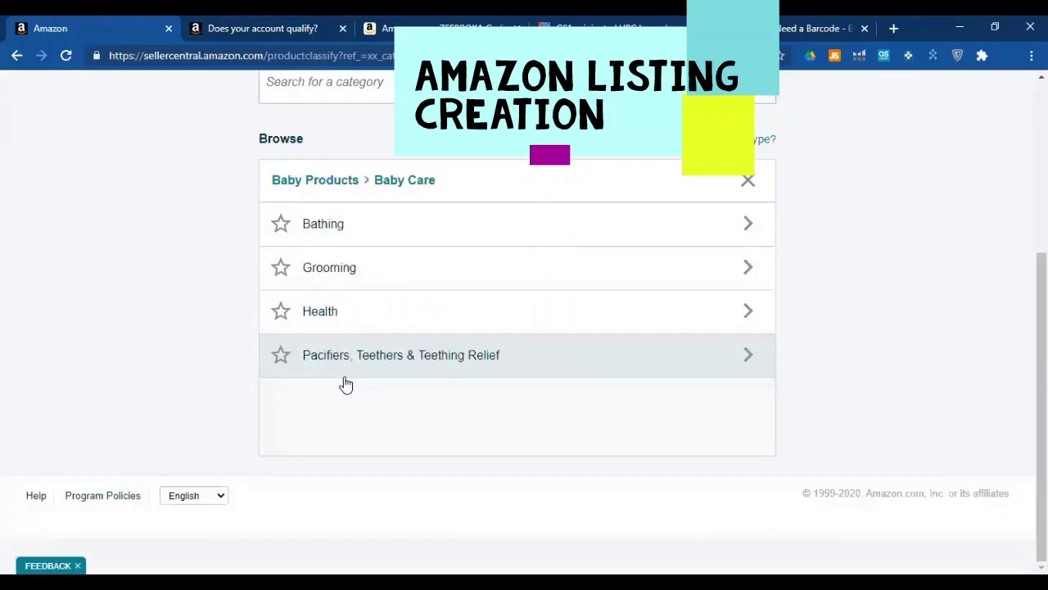
{"action": "left_click", "coordinate": [336, 236]}
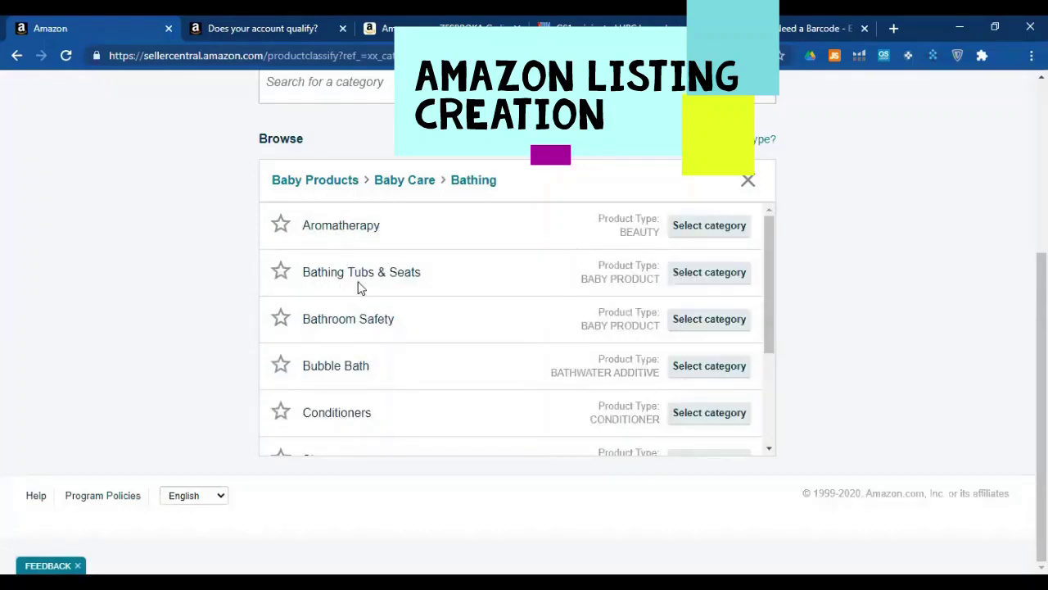
{"action": "left_click", "coordinate": [706, 283]}
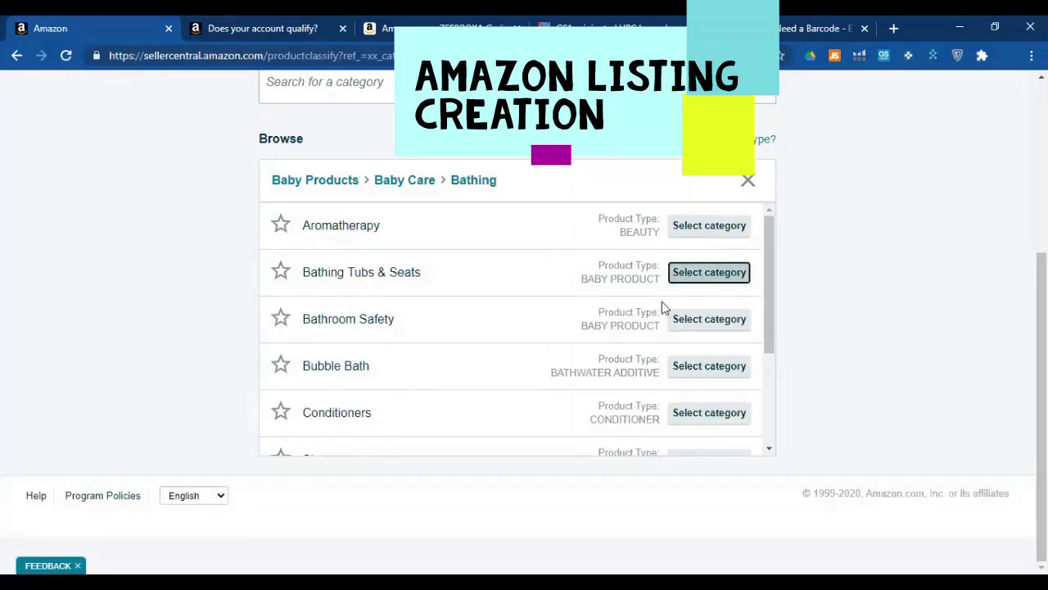
Go back to Add Products, choose uploading a file to add multiple products, and look through the product classifier categories
{"action": "left_click", "coordinate": [17, 55]}
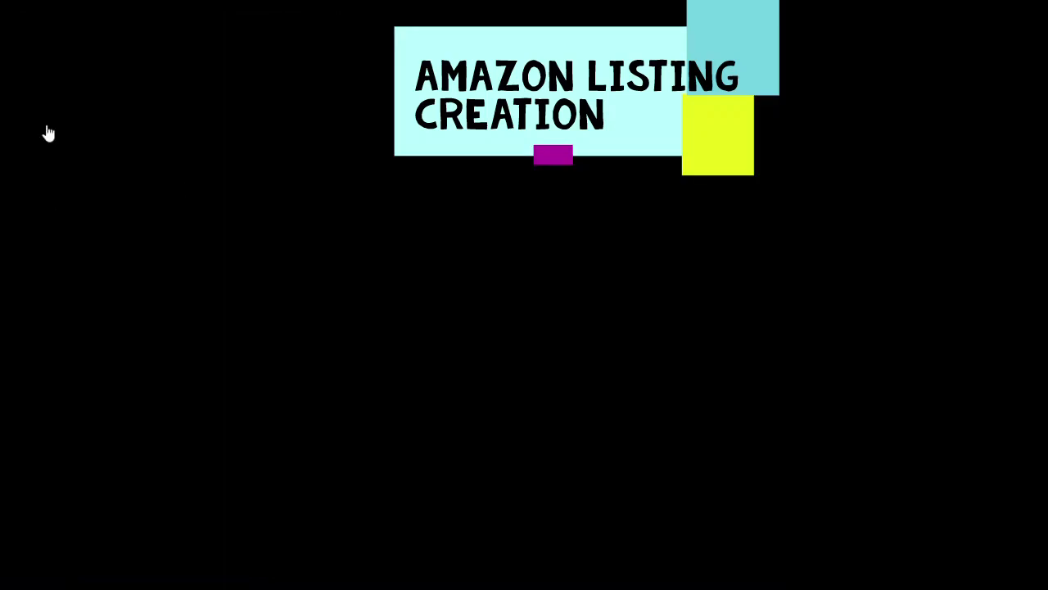
{"action": "mouse_move", "coordinate": [45, 122]}
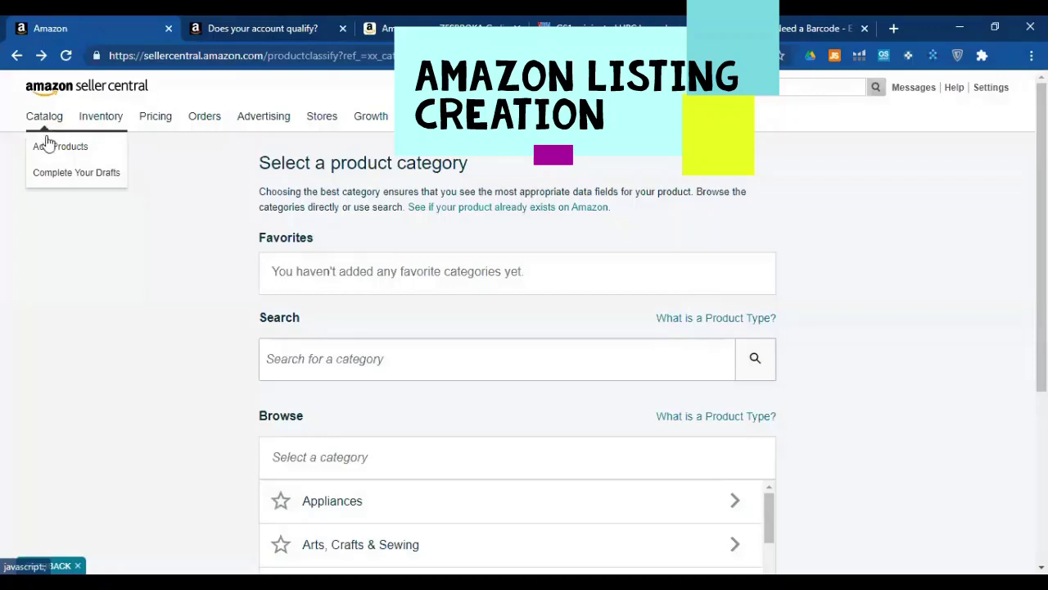
{"action": "left_click", "coordinate": [47, 146]}
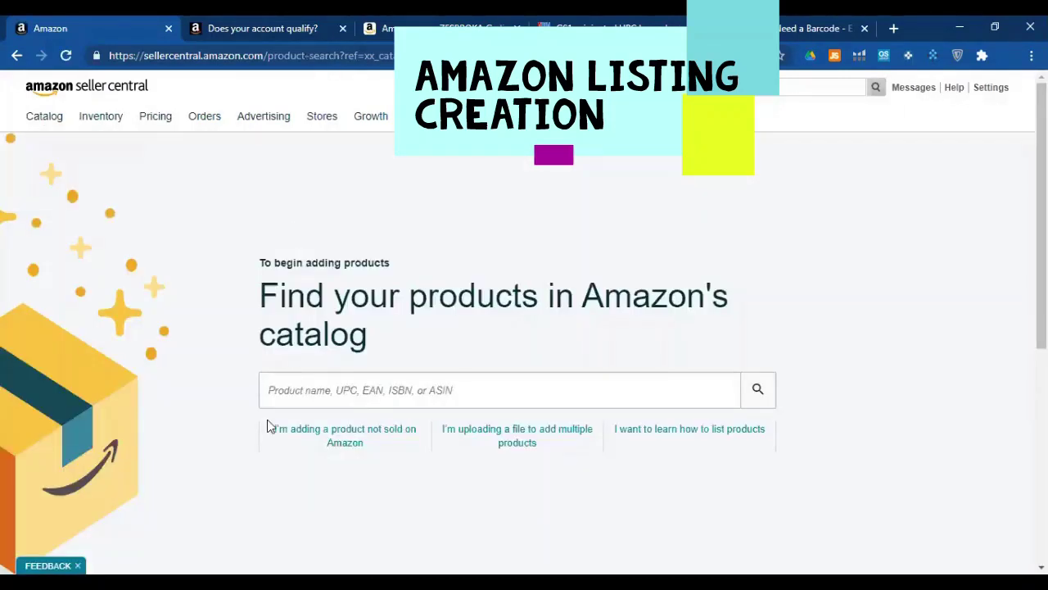
{"action": "left_click", "coordinate": [526, 450]}
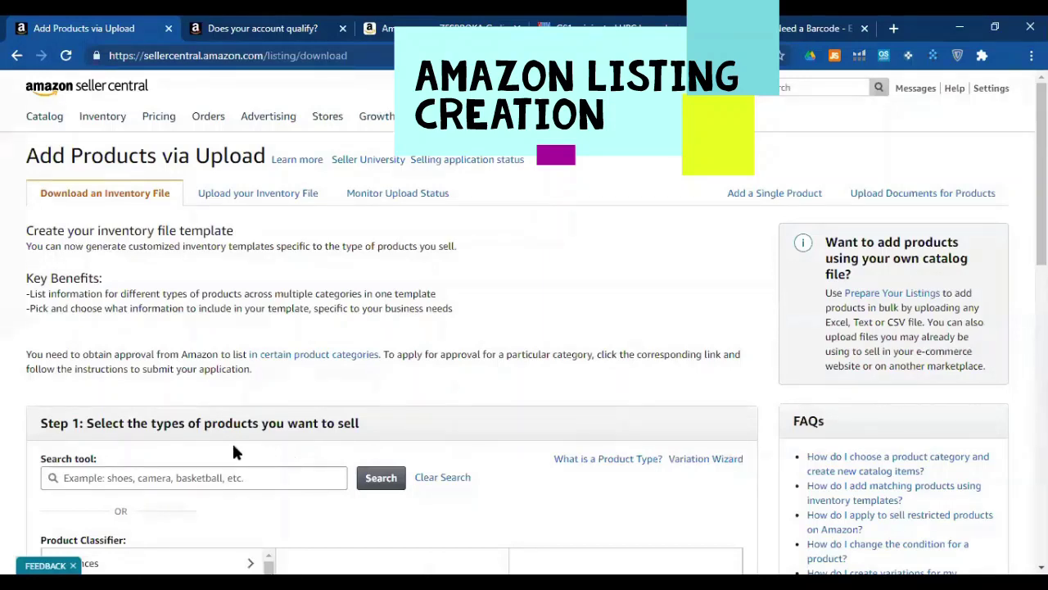
{"action": "scroll", "coordinate": [233, 452], "scroll_direction": "down", "scroll_amount": 2}
{"action": "scroll", "coordinate": [233, 452], "scroll_direction": "down", "scroll_amount": 1}
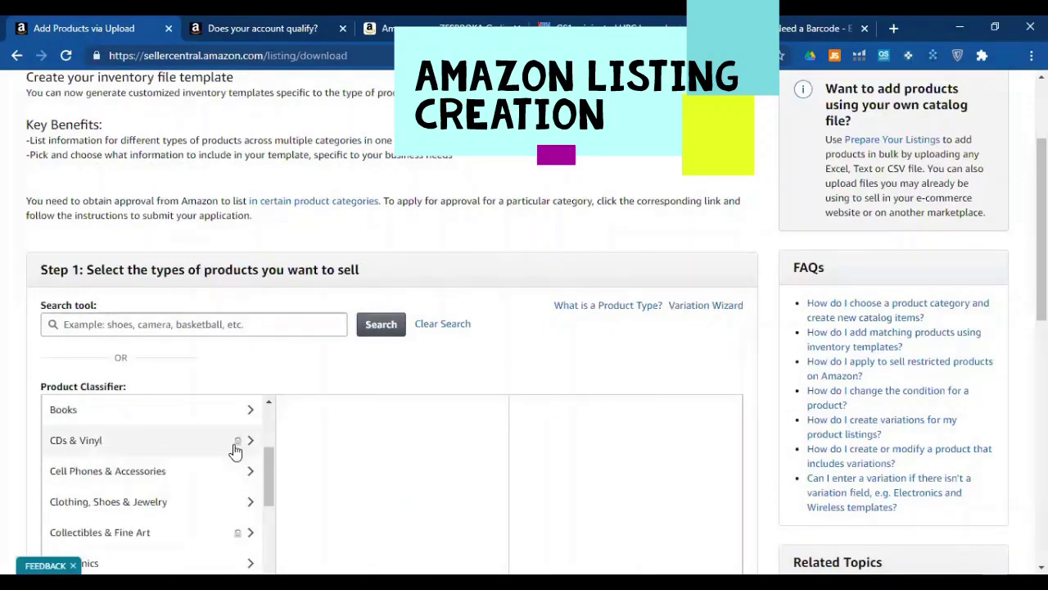
{"action": "scroll", "coordinate": [239, 446], "scroll_direction": "up", "scroll_amount": 2}
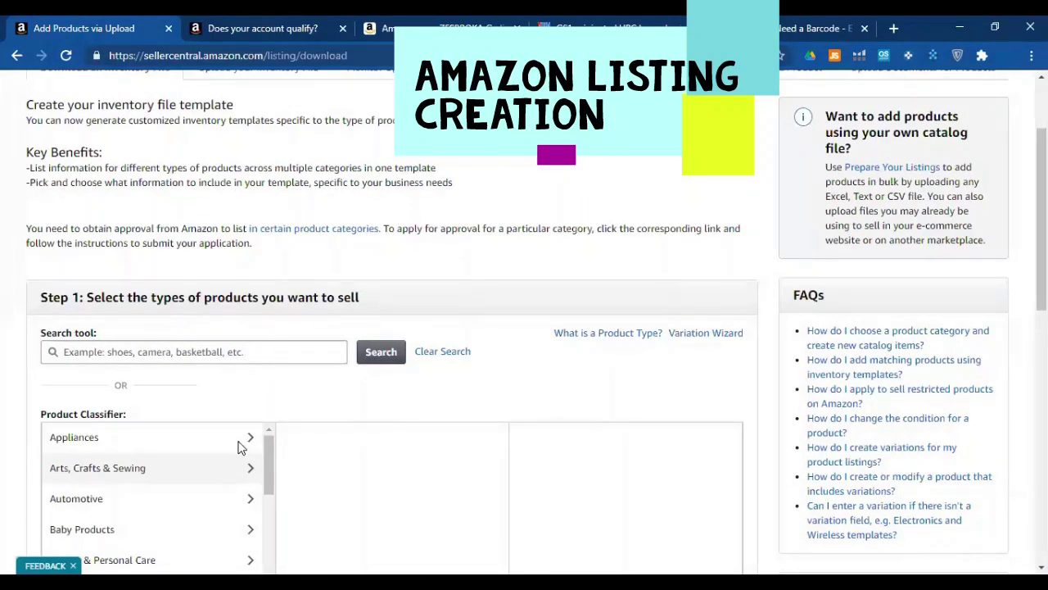
Review the product classifier and template type options, and view the inventory file upload and upload status pages
{"action": "scroll", "coordinate": [240, 447], "scroll_direction": "up", "scroll_amount": 2}
{"action": "scroll", "coordinate": [240, 446], "scroll_direction": "down", "scroll_amount": 2}
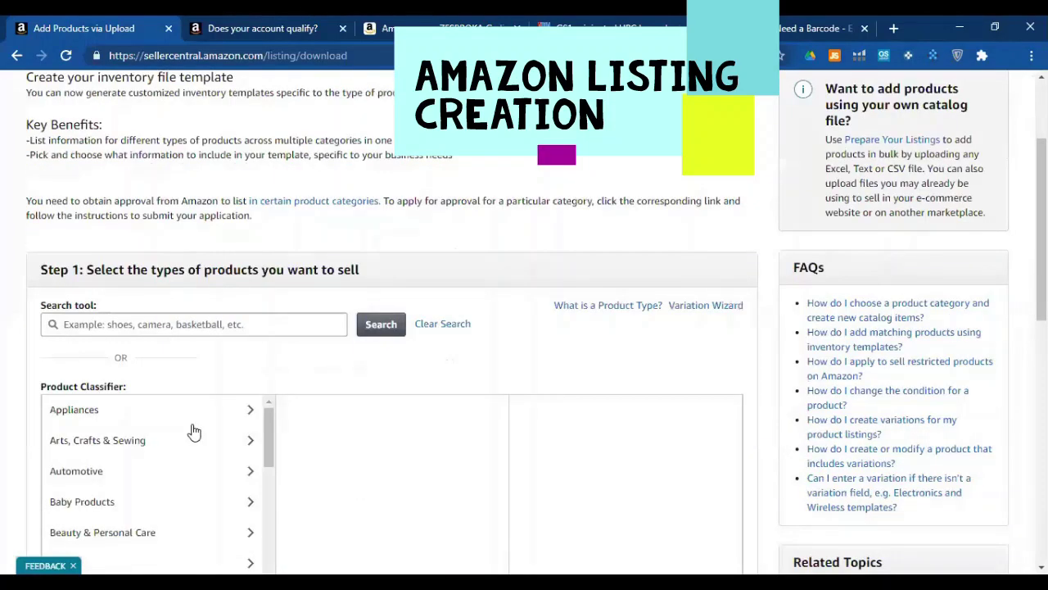
{"action": "scroll", "coordinate": [426, 486], "scroll_direction": "down", "scroll_amount": 4}
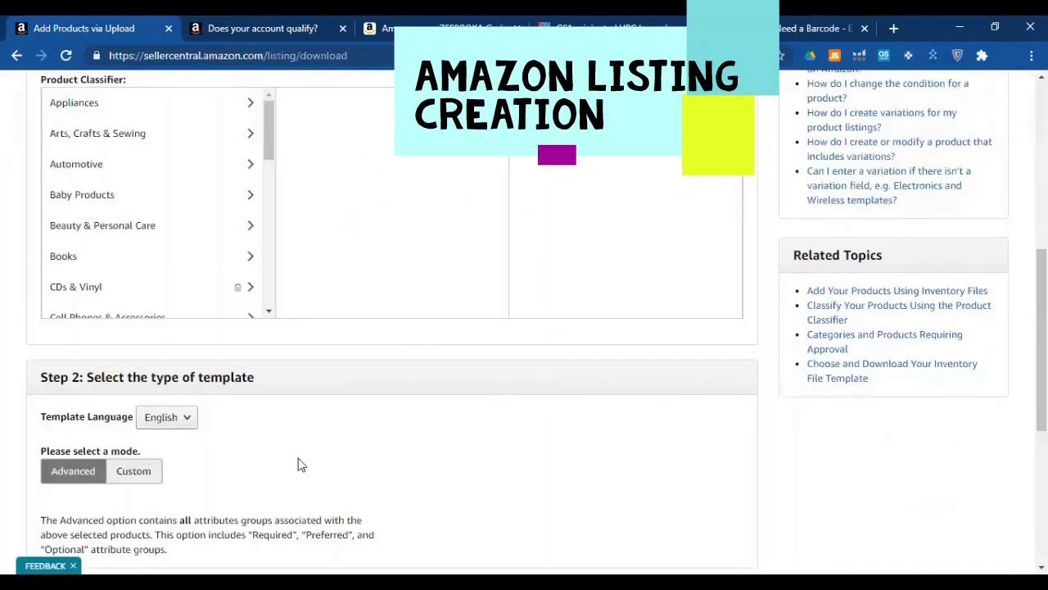
{"action": "scroll", "coordinate": [146, 437], "scroll_direction": "up", "scroll_amount": 3}
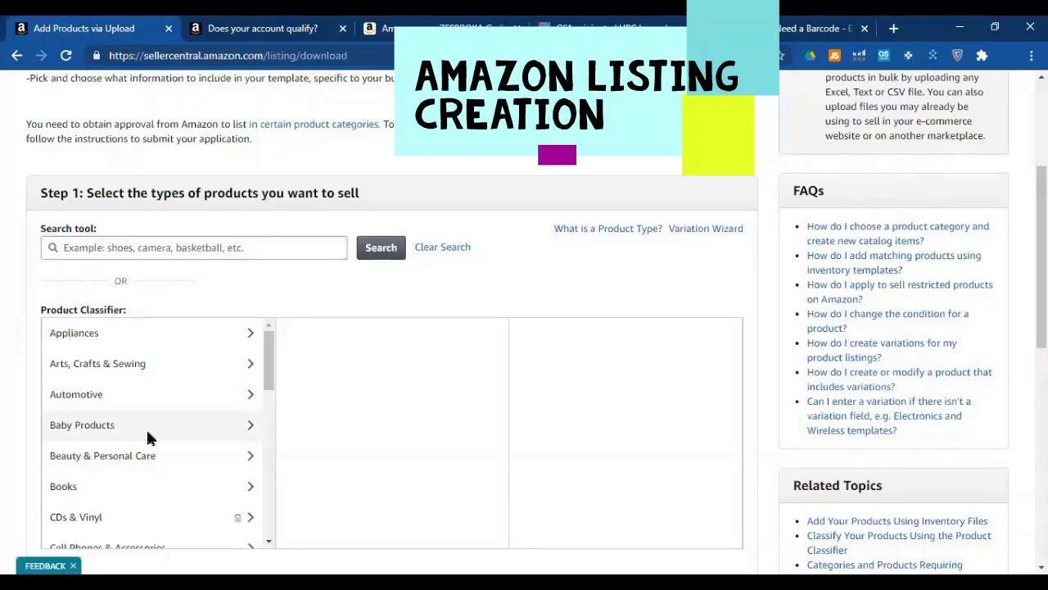
{"action": "scroll", "coordinate": [148, 437], "scroll_direction": "up", "scroll_amount": 3}
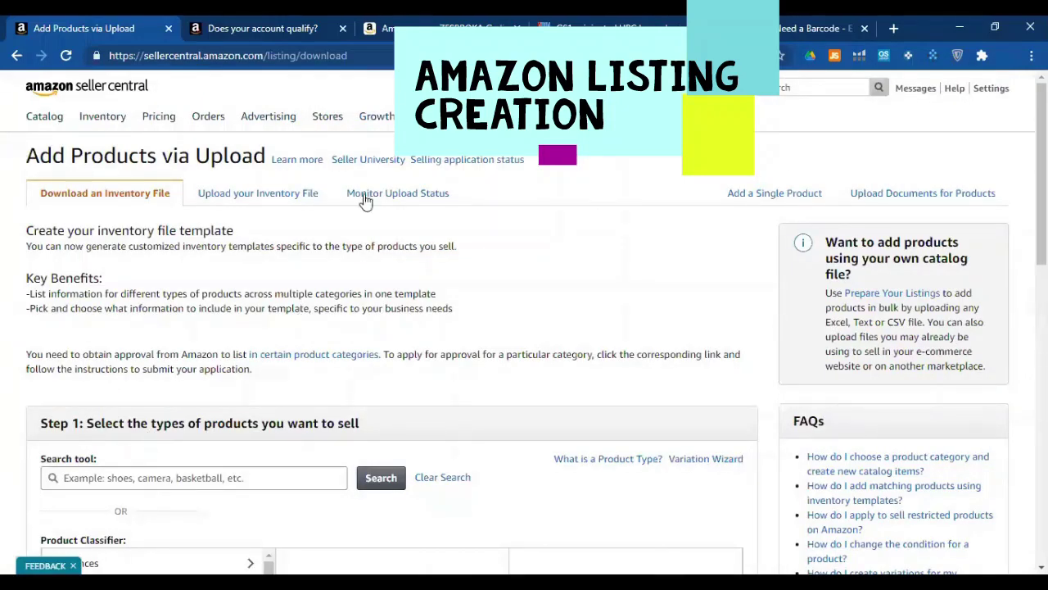
{"action": "left_click", "coordinate": [261, 203]}
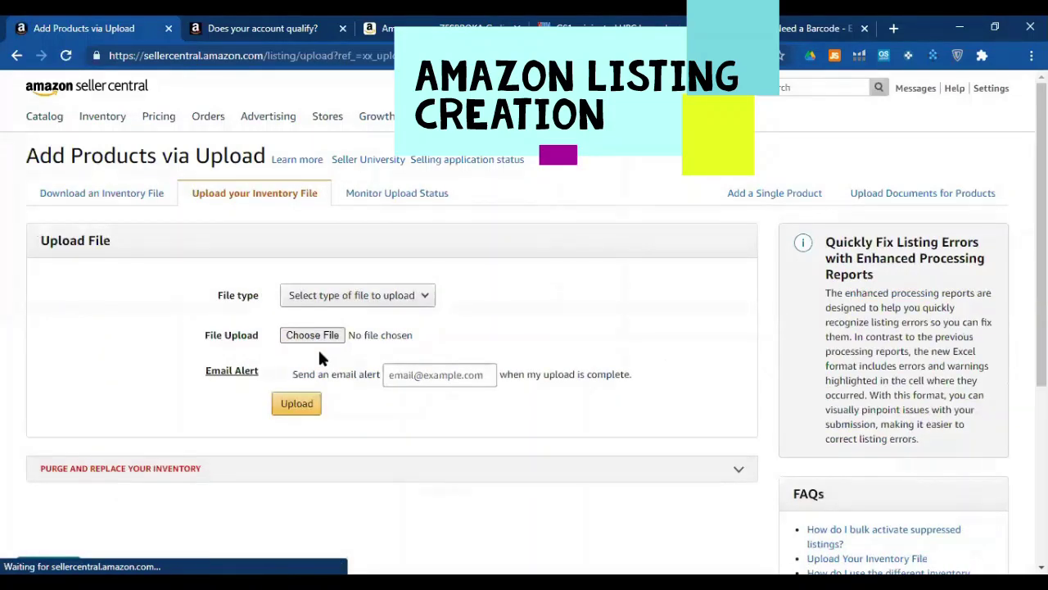
{"action": "left_click", "coordinate": [375, 202]}
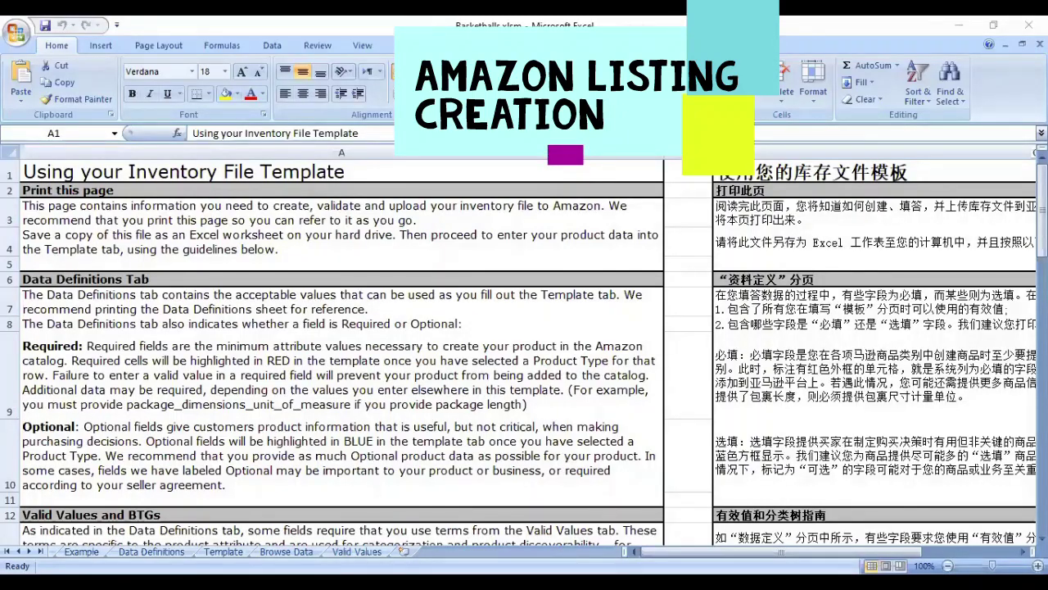
In the Basketballs.xlsm template in Excel, look through the worksheets from Example to Valid Values and return to Example
{"action": "key", "text": "ctrl+Page_Down"}
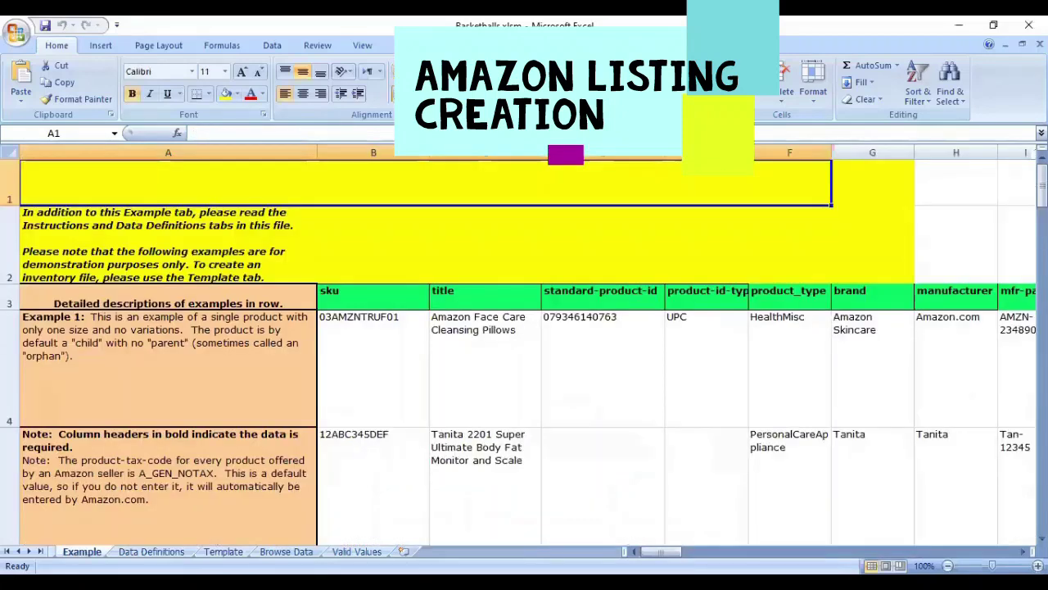
{"action": "key", "text": "ctrl+Page_Down"}
{"action": "key", "text": "ctrl+Page_Down"}
{"action": "key", "text": "ctrl+Page_Down"}
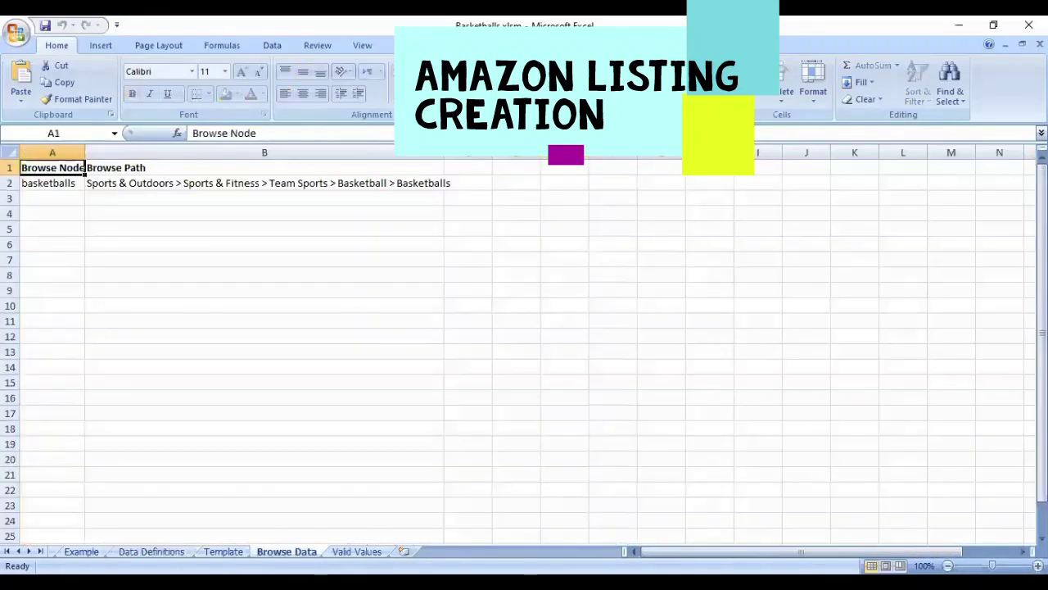
{"action": "key", "text": "ctrl+Page_Down"}
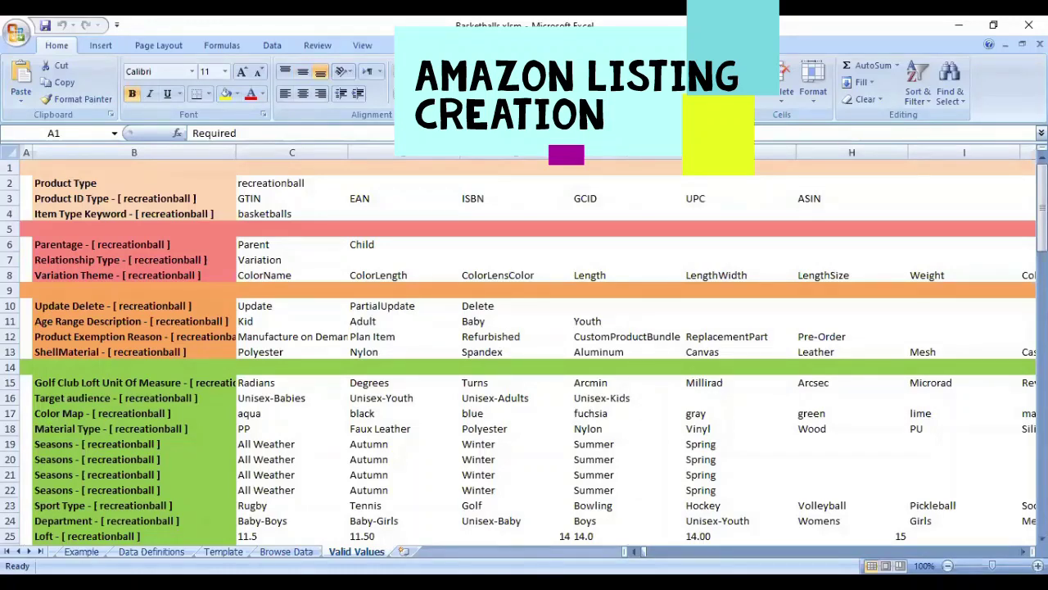
{"action": "left_click", "coordinate": [81, 552]}
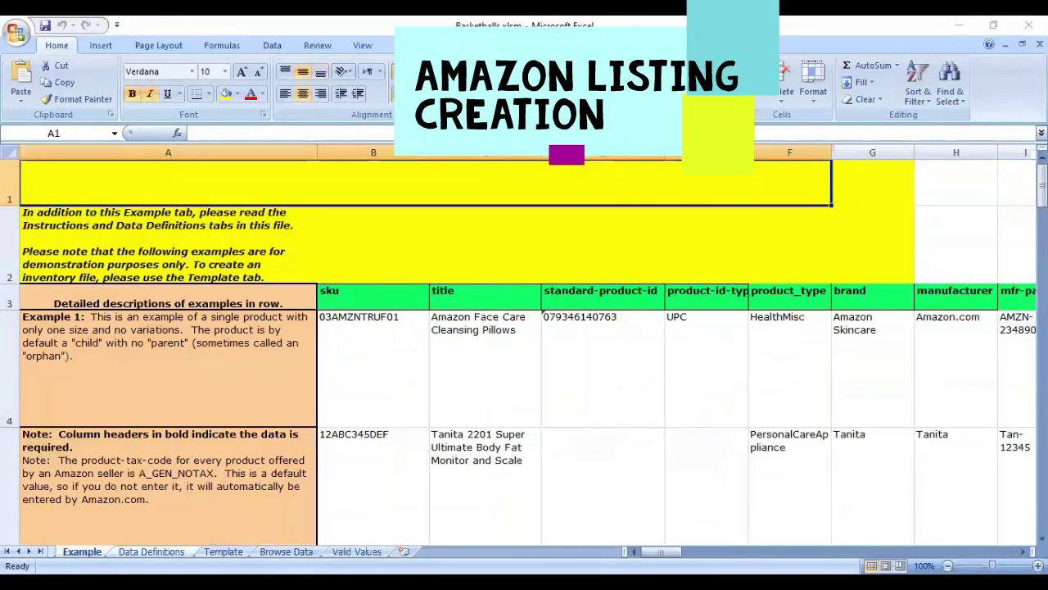
Open the Data Definitions sheet and examine the field names and local label names of the first required attributes
{"action": "key", "text": "ctrl+Page_Down"}
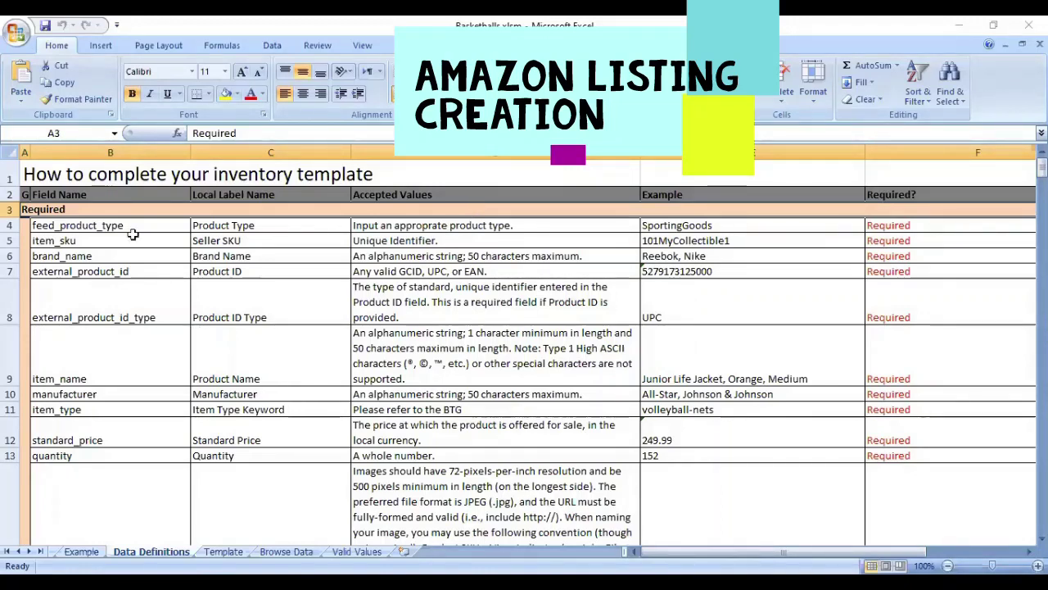
{"action": "left_click", "coordinate": [237, 227]}
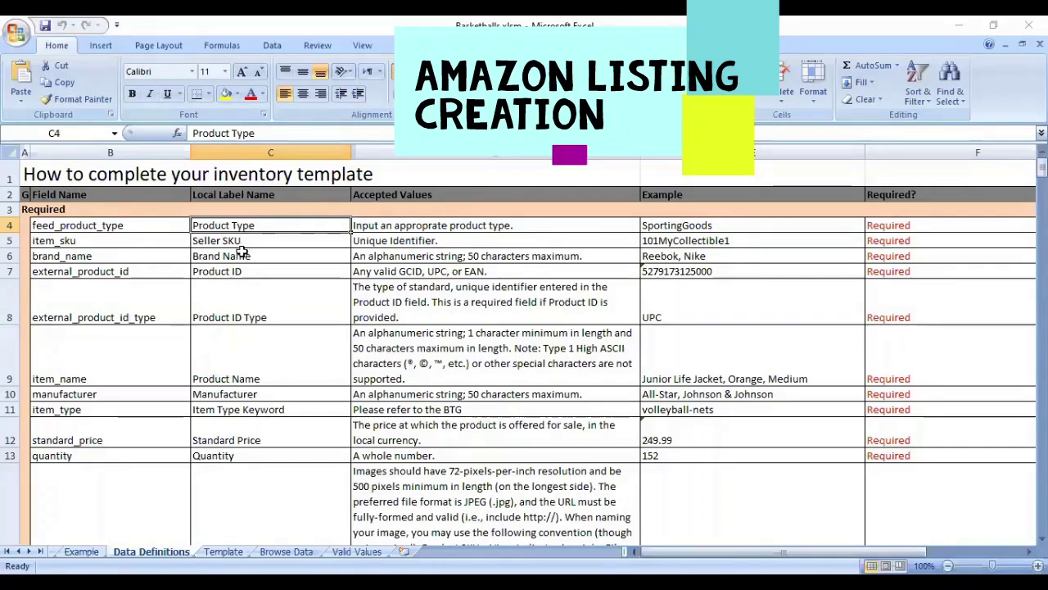
{"action": "key", "text": "Down"}
{"action": "key", "text": "Down"}
{"action": "key", "text": "Up"}
{"action": "key", "text": "Up"}
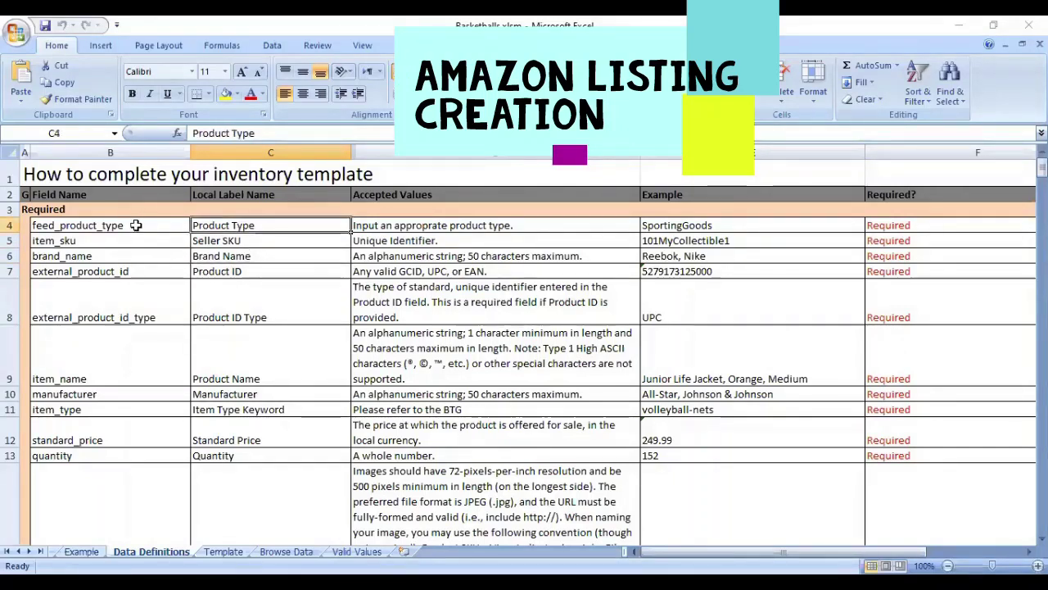
{"action": "left_click", "coordinate": [136, 226]}
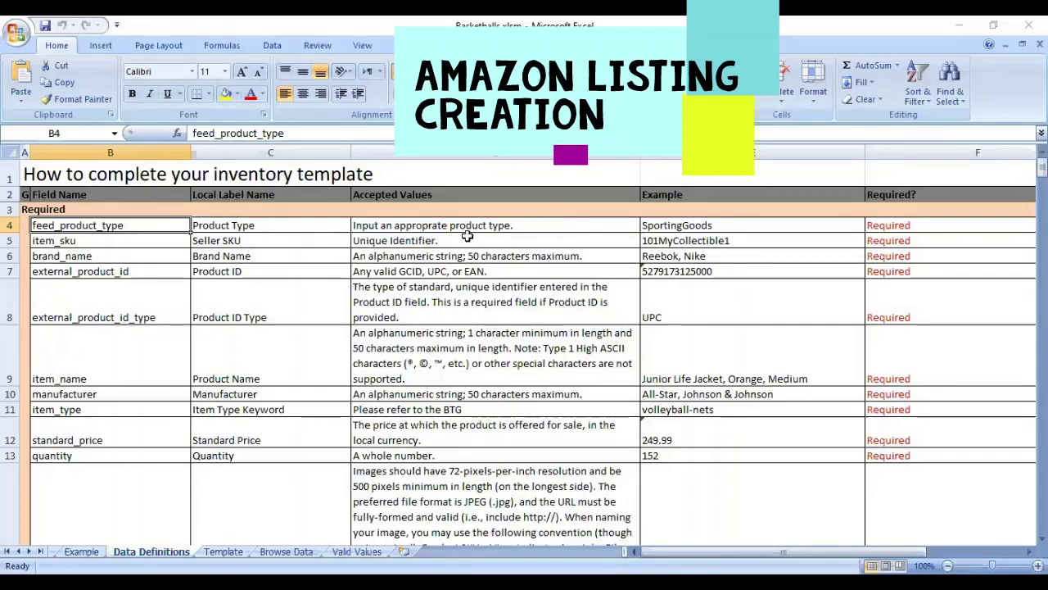
Examine the required flags, accepted values and example entries for the feed_product_type through external_product_id fields
{"action": "left_click", "coordinate": [906, 225]}
{"action": "left_click", "coordinate": [905, 270], "text": "shift"}
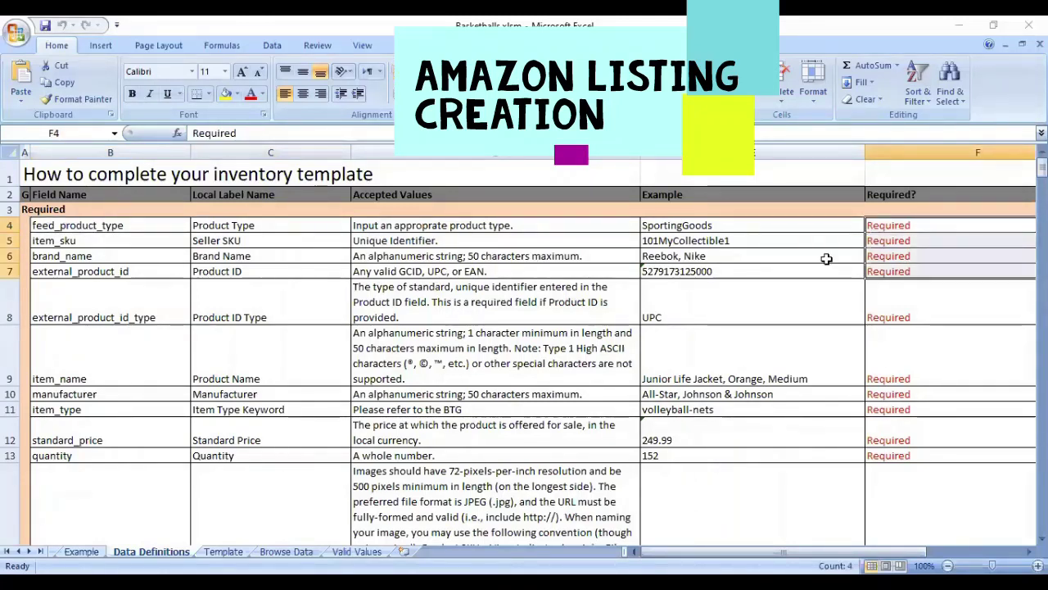
{"action": "left_click_drag", "start_coordinate": [677, 226], "coordinate": [679, 271]}
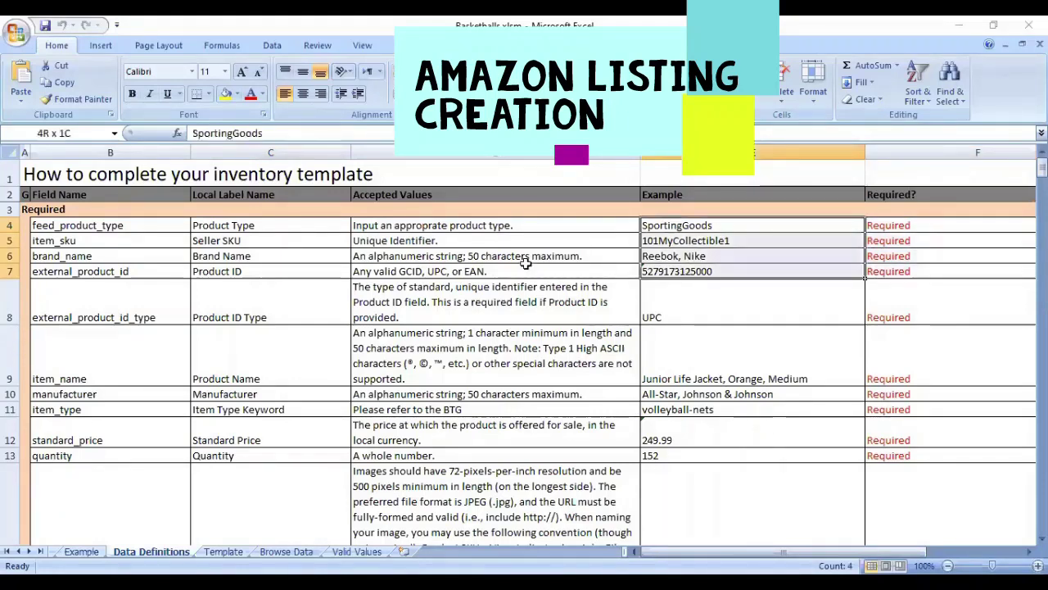
{"action": "left_click", "coordinate": [524, 261]}
{"action": "left_click", "coordinate": [79, 231]}
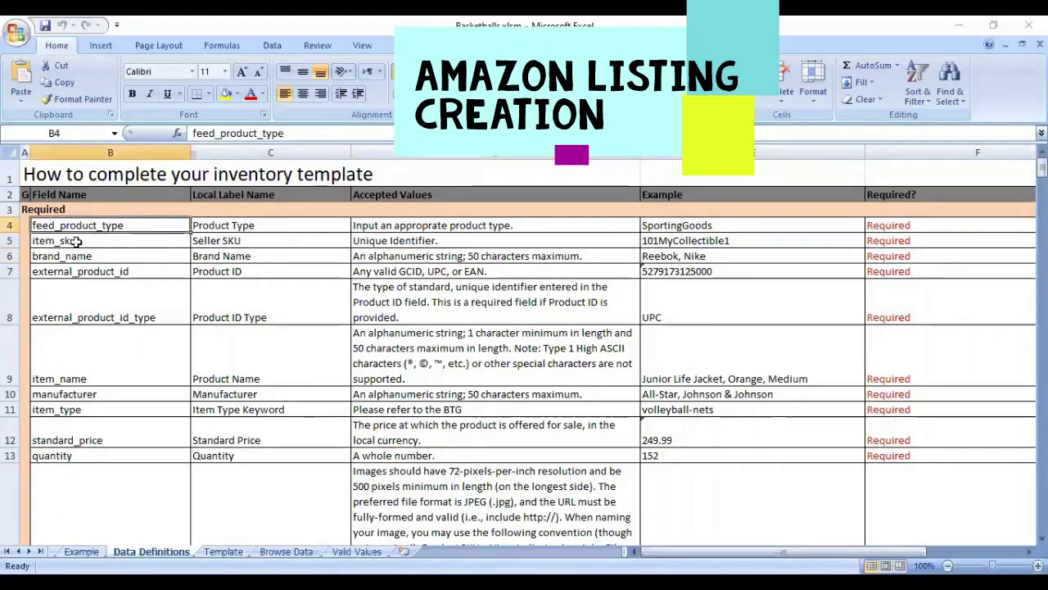
{"action": "key", "text": "Down"}
{"action": "left_click", "coordinate": [709, 243]}
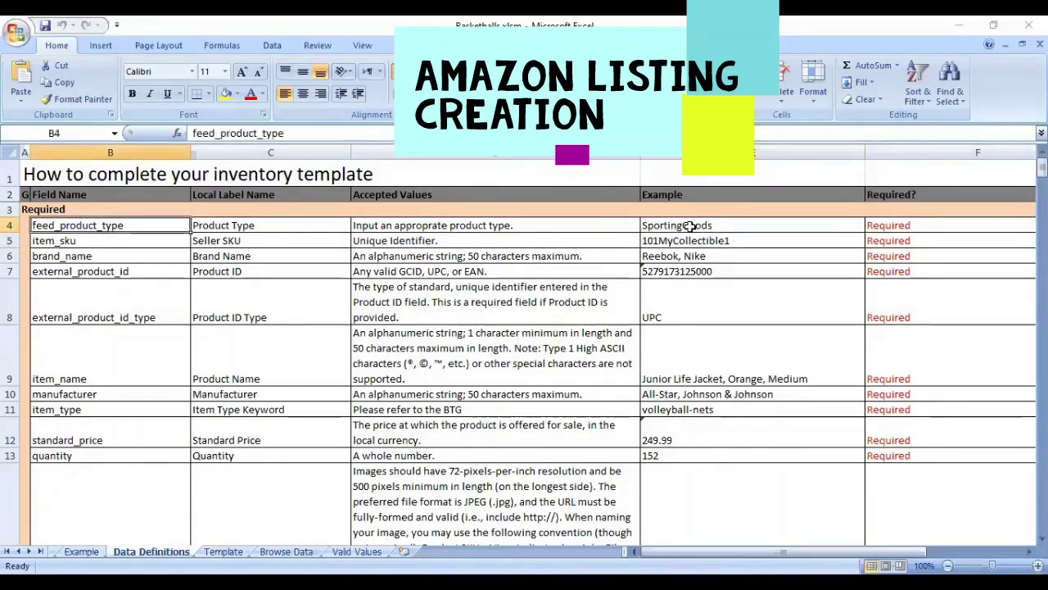
{"action": "left_click", "coordinate": [693, 227]}
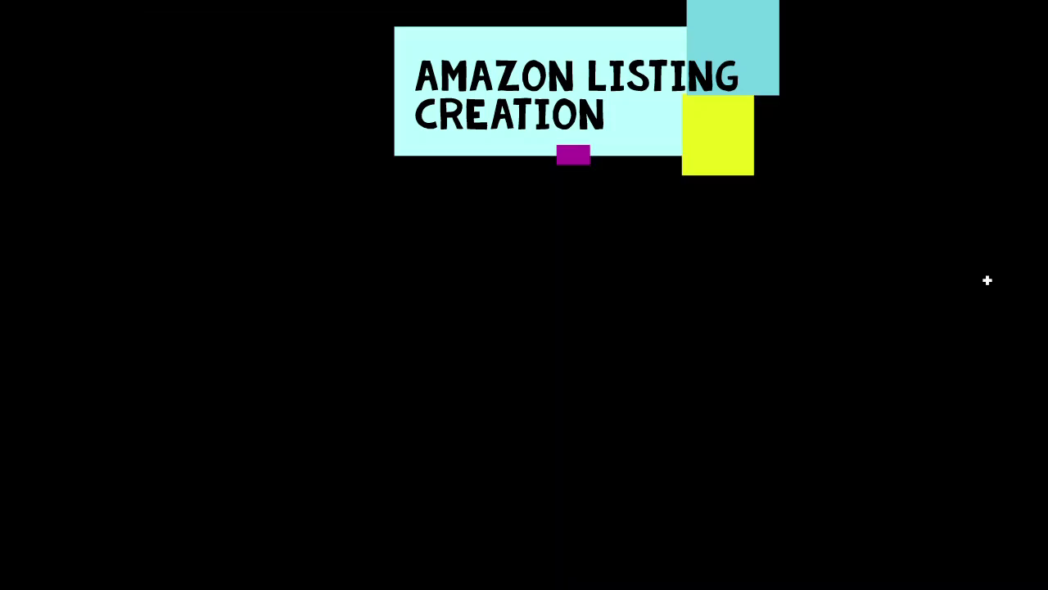
Look through the Required, Images, Variation and Basic attribute groups on the Data Definitions sheet
{"action": "scroll", "coordinate": [113, 373], "scroll_direction": "down", "scroll_amount": 3}
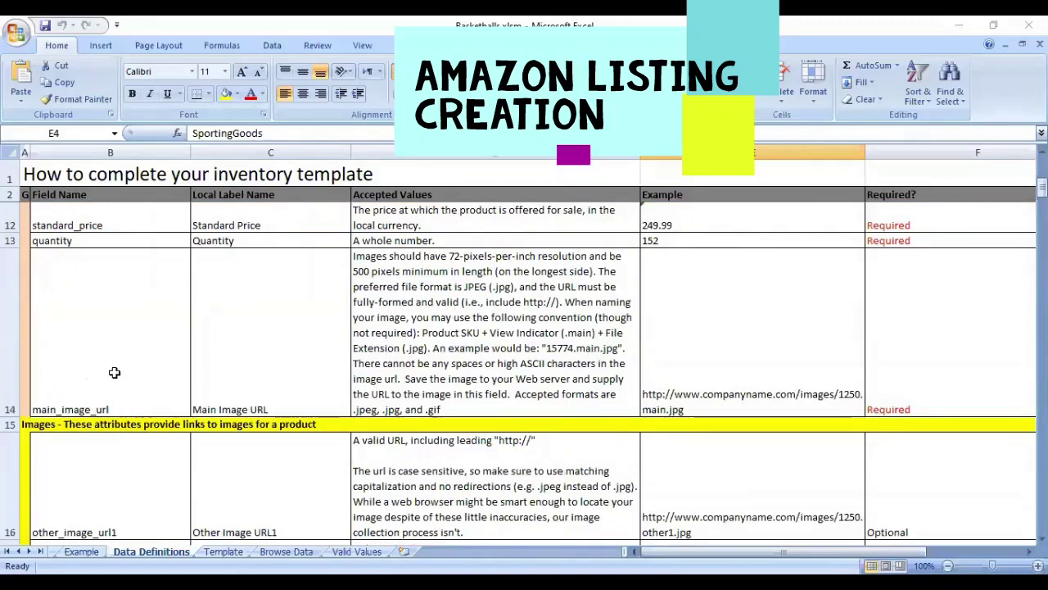
{"action": "scroll", "coordinate": [112, 435], "scroll_direction": "up", "scroll_amount": 3}
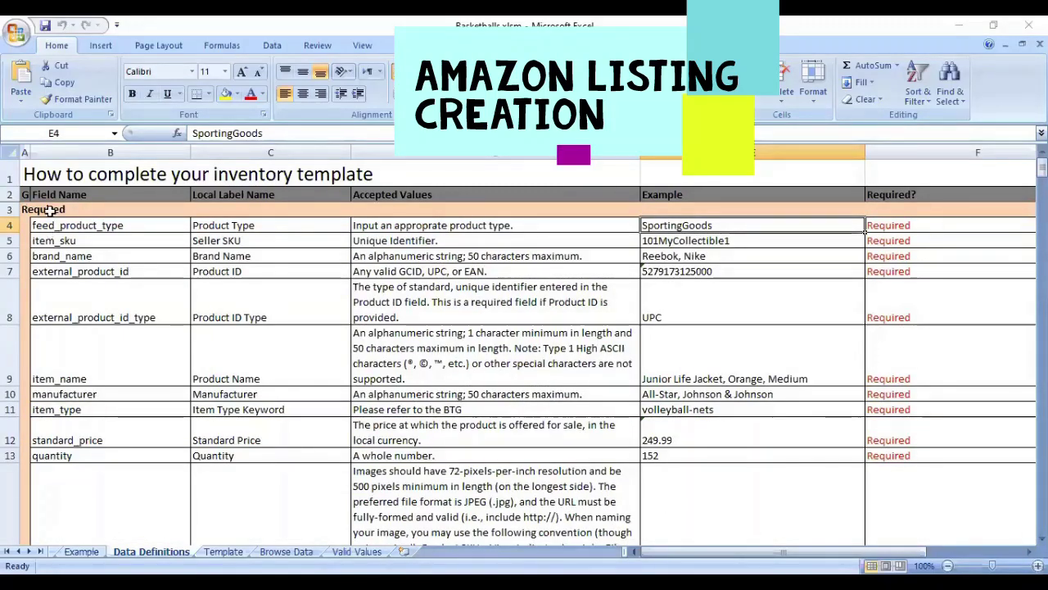
{"action": "left_click", "coordinate": [50, 209]}
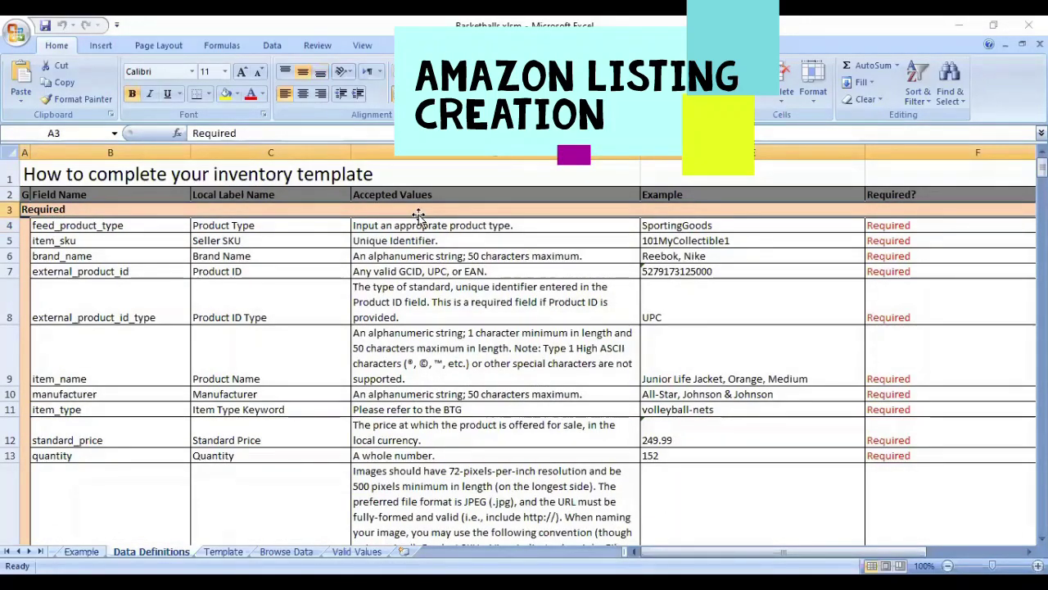
{"action": "scroll", "coordinate": [101, 426], "scroll_direction": "down", "scroll_amount": 3}
{"action": "left_click", "coordinate": [101, 423]}
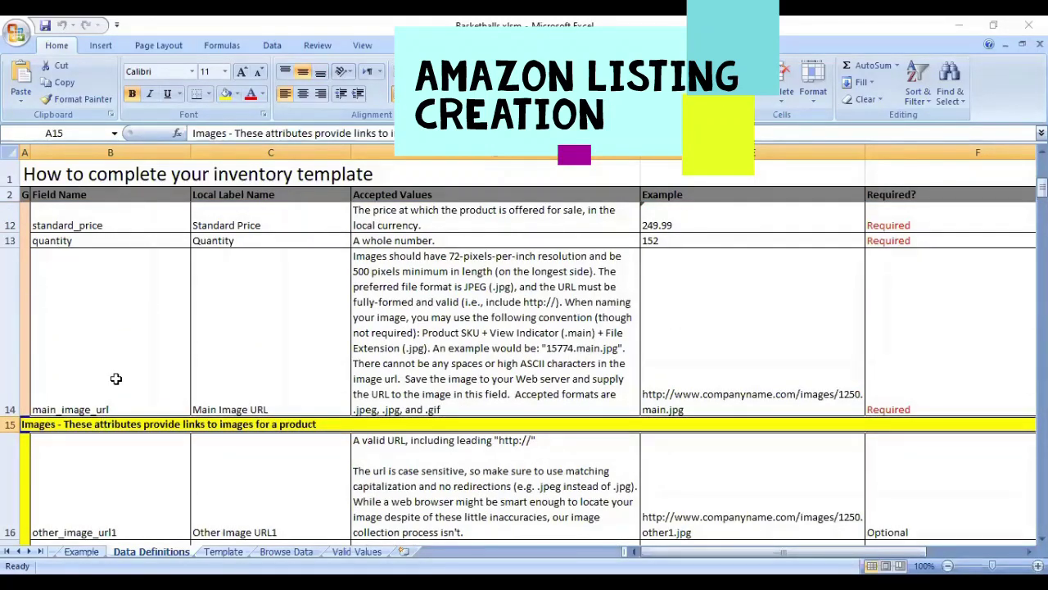
{"action": "scroll", "coordinate": [115, 377], "scroll_direction": "down", "scroll_amount": 3}
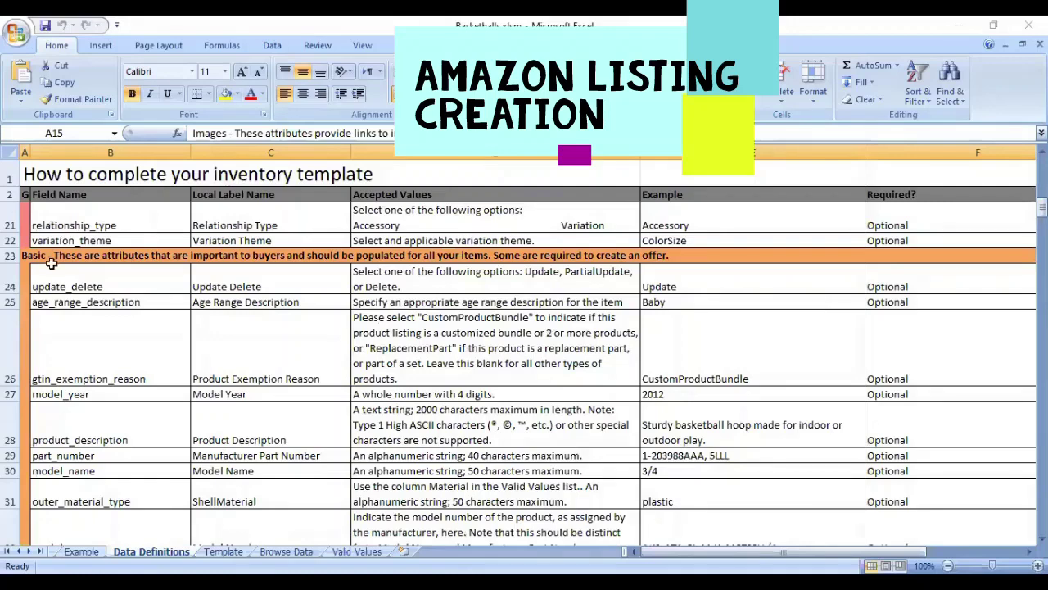
{"action": "scroll", "coordinate": [74, 213], "scroll_direction": "up", "scroll_amount": 1}
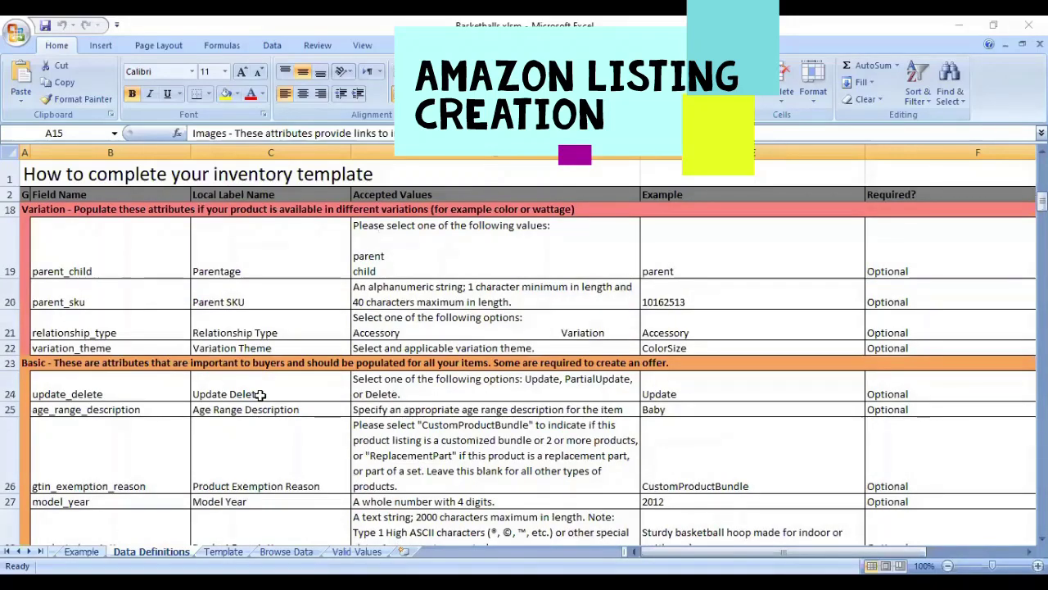
{"action": "left_click", "coordinate": [74, 211]}
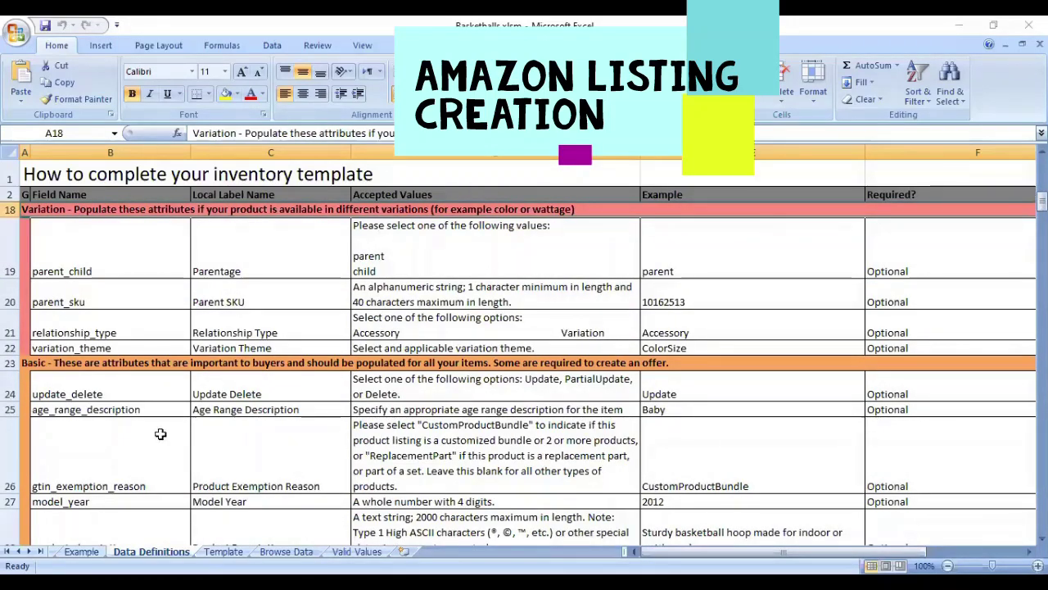
Return to the Example sheet and look over the sample single-product and parent-child listings
{"action": "key", "text": "ctrl+Page_Up"}
{"action": "scroll", "coordinate": [152, 327], "scroll_direction": "down", "scroll_amount": 1}
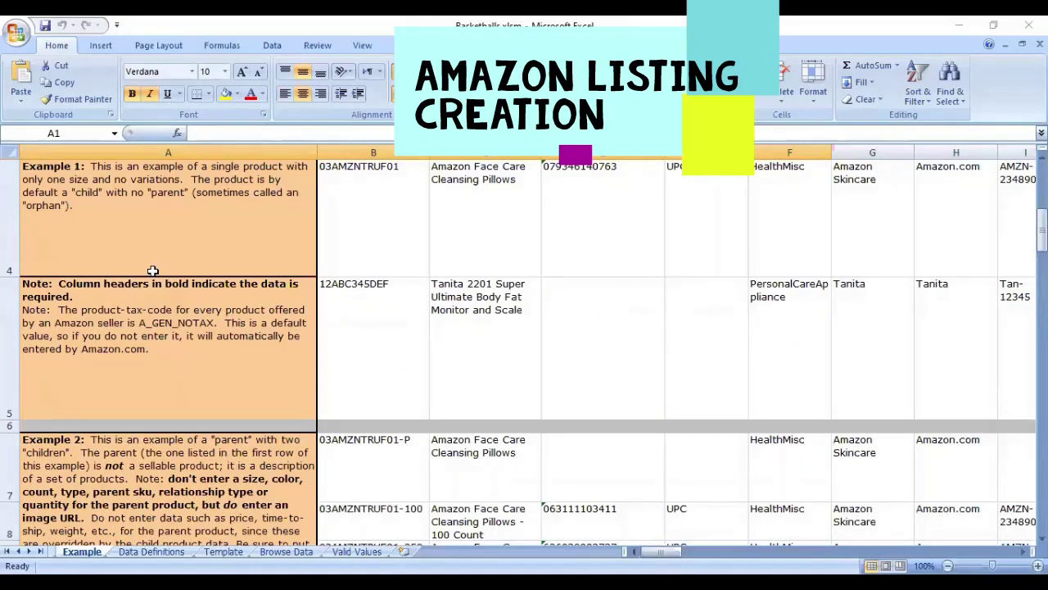
{"action": "scroll", "coordinate": [152, 271], "scroll_direction": "down", "scroll_amount": 5}
{"action": "scroll", "coordinate": [203, 288], "scroll_direction": "up", "scroll_amount": 6}
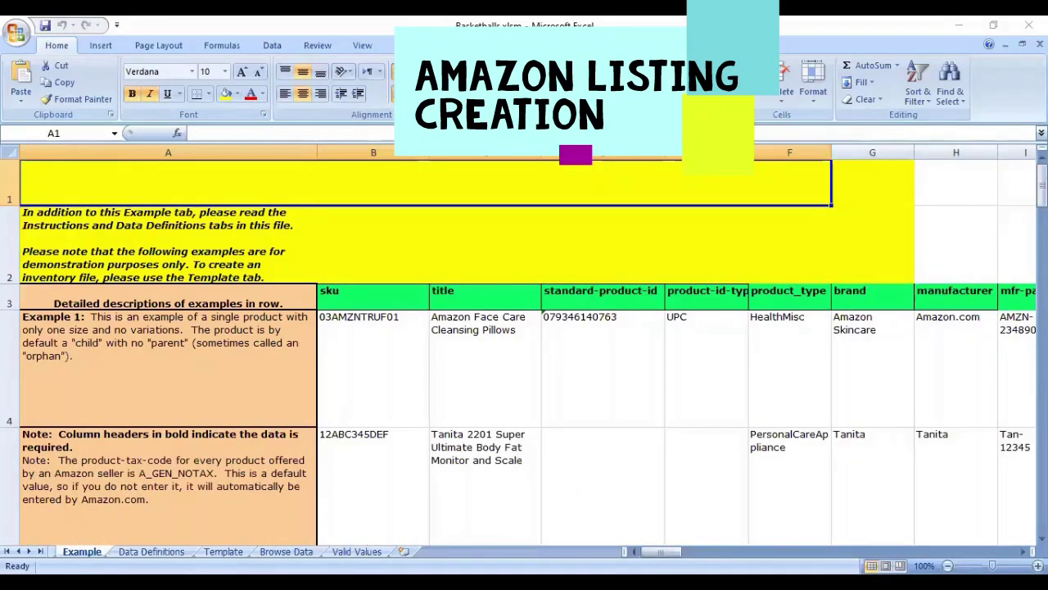